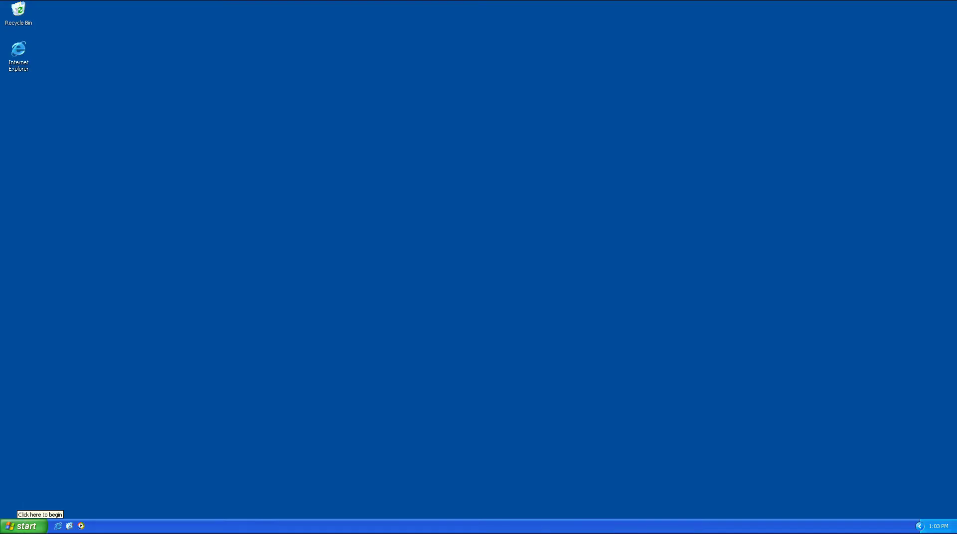
Step: Open the XP Control Panel, centre its window, and go from Category View back to Classic View
left_click(20, 528)
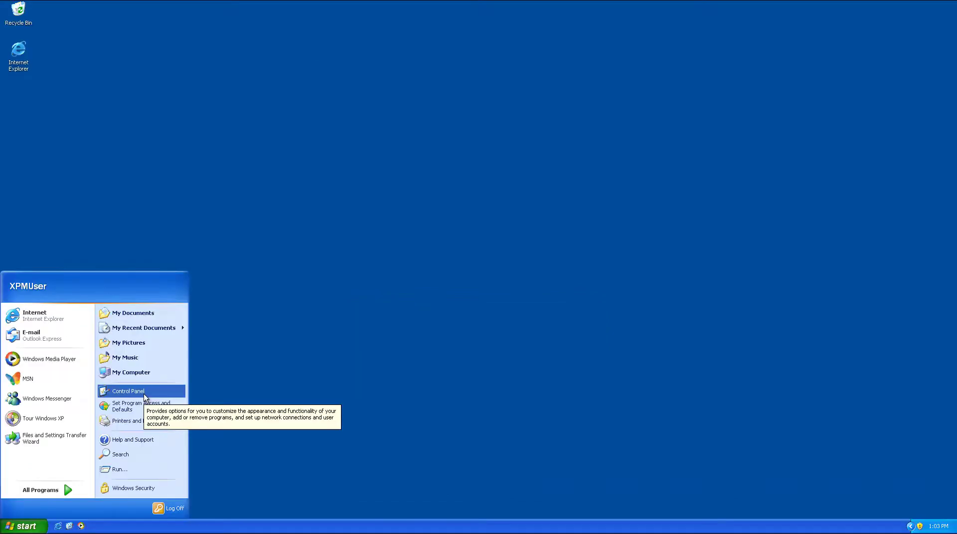
left_click(250, 287)
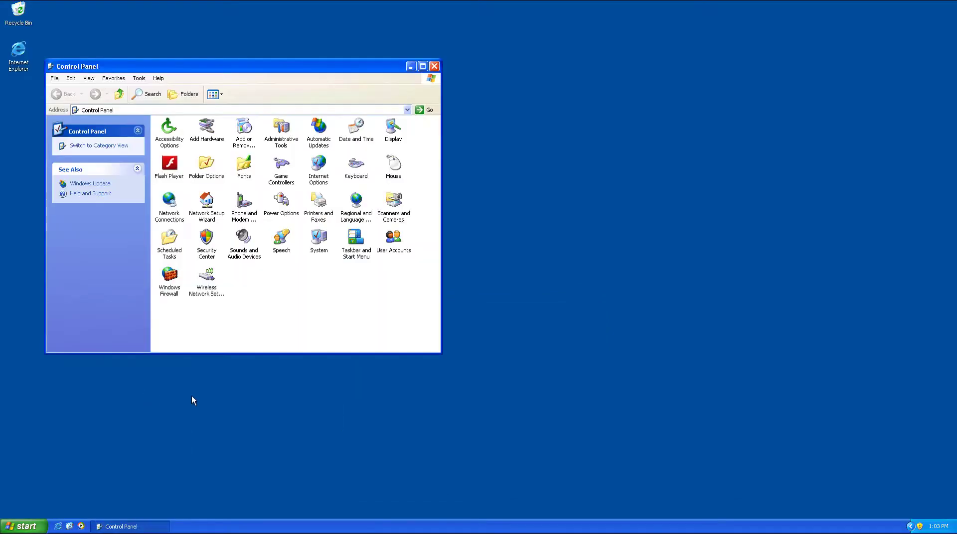
left_click_drag(314, 69, 489, 98)
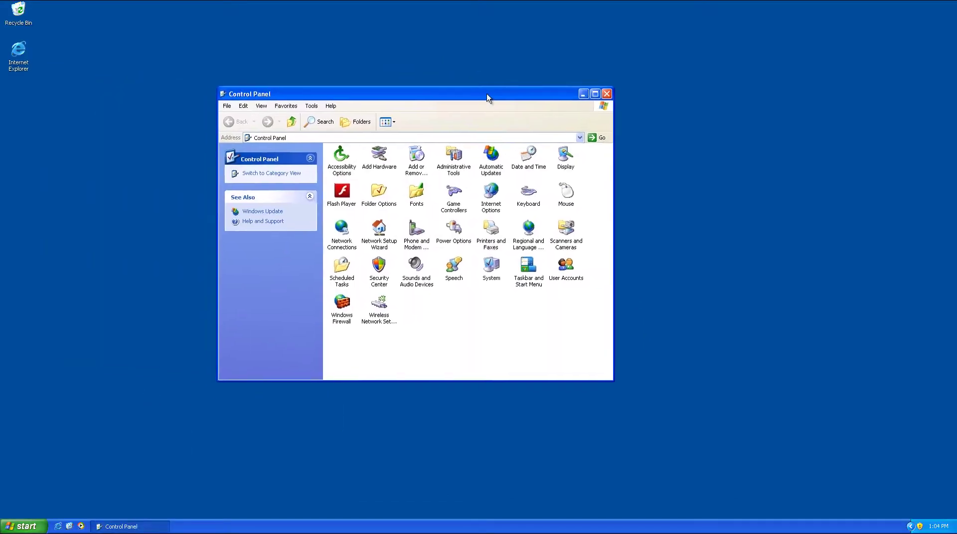
left_click(256, 167)
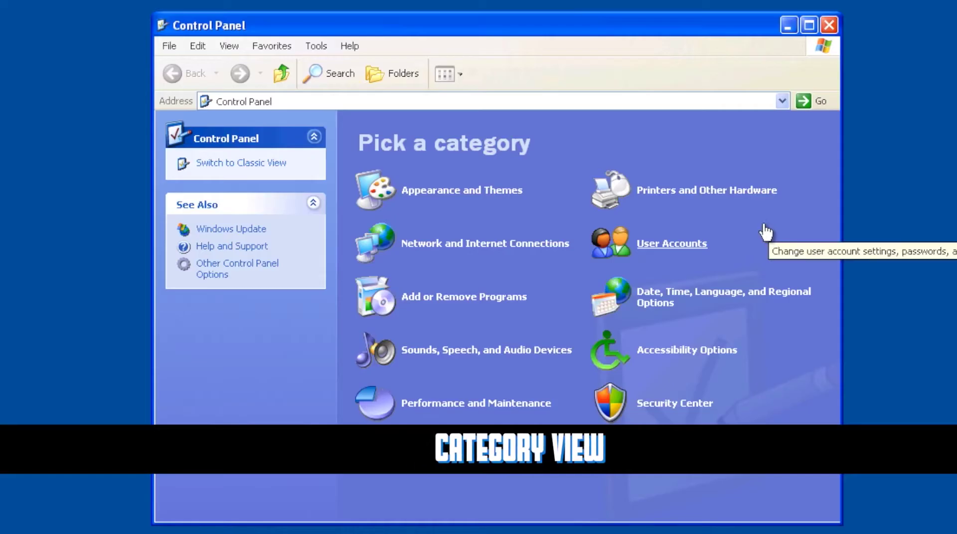
left_click(254, 165)
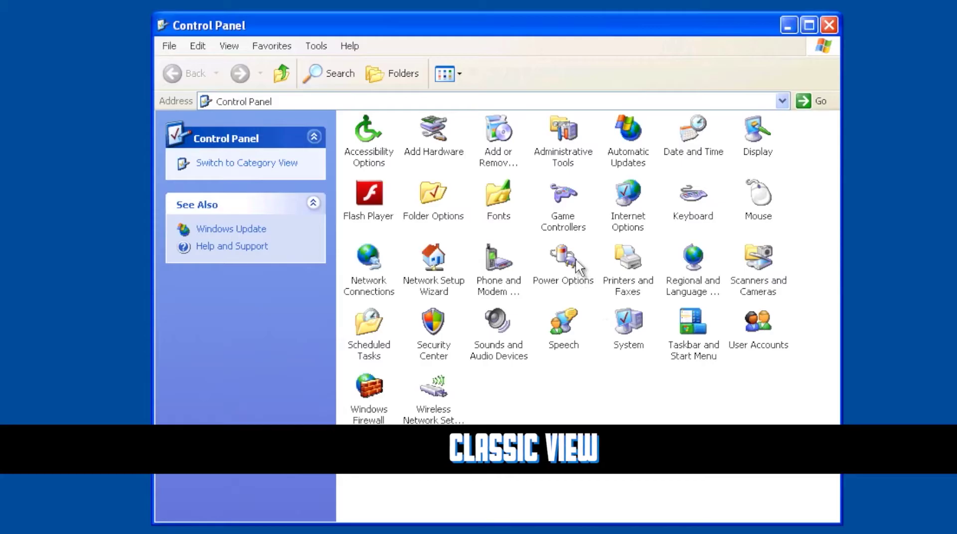
double_click(371, 272)
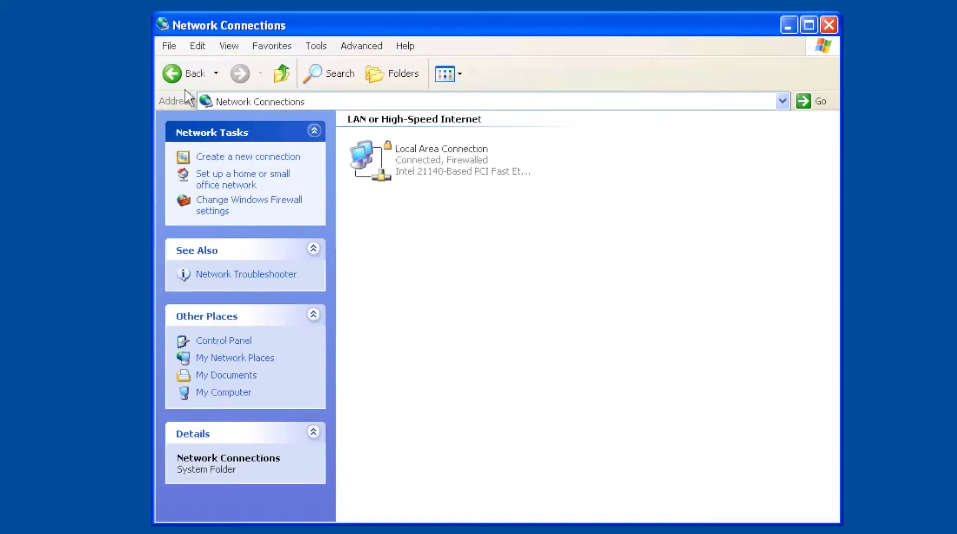
left_click(175, 73)
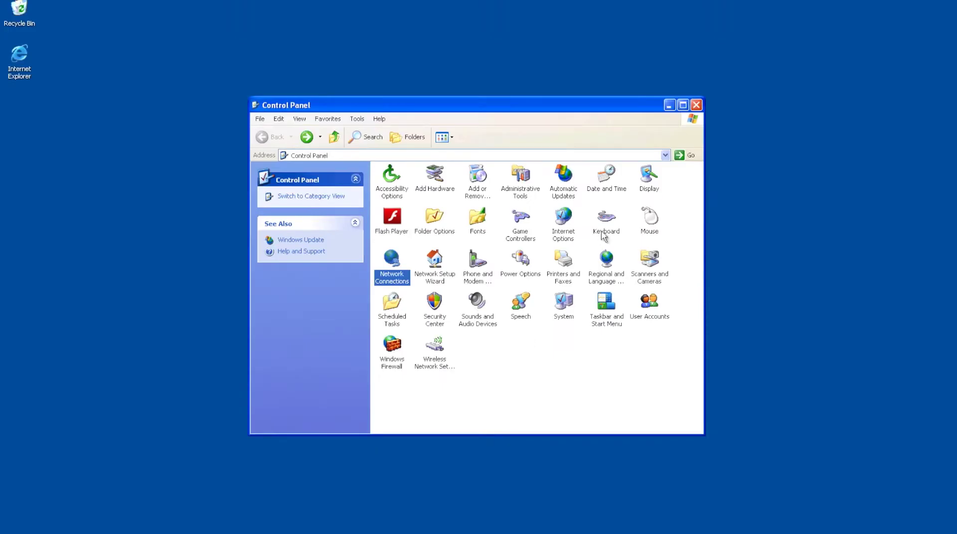
double_click(604, 234)
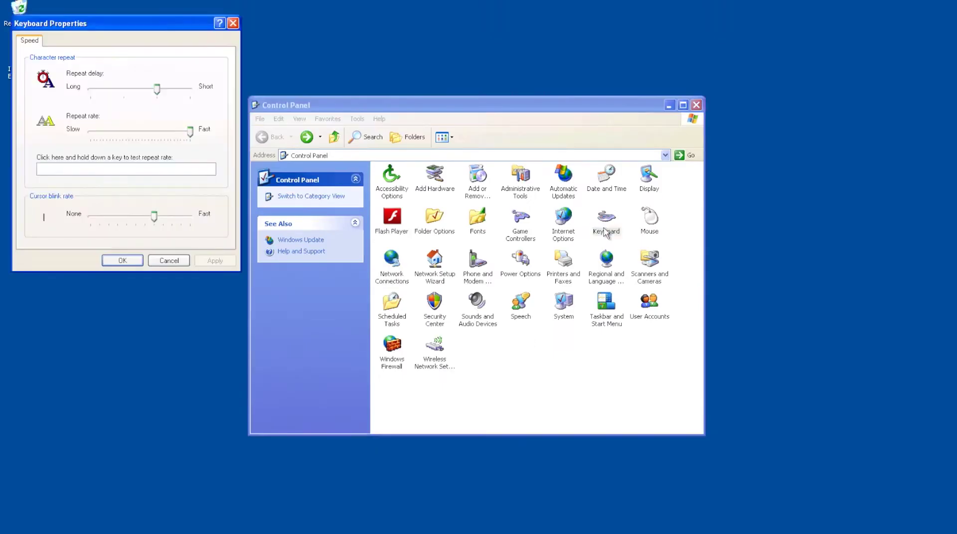
left_click(170, 262)
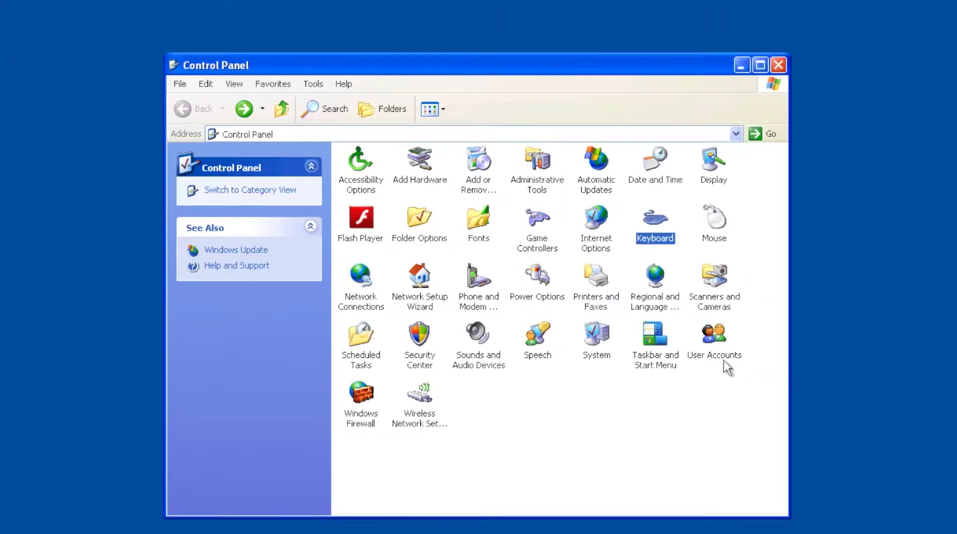
double_click(723, 357)
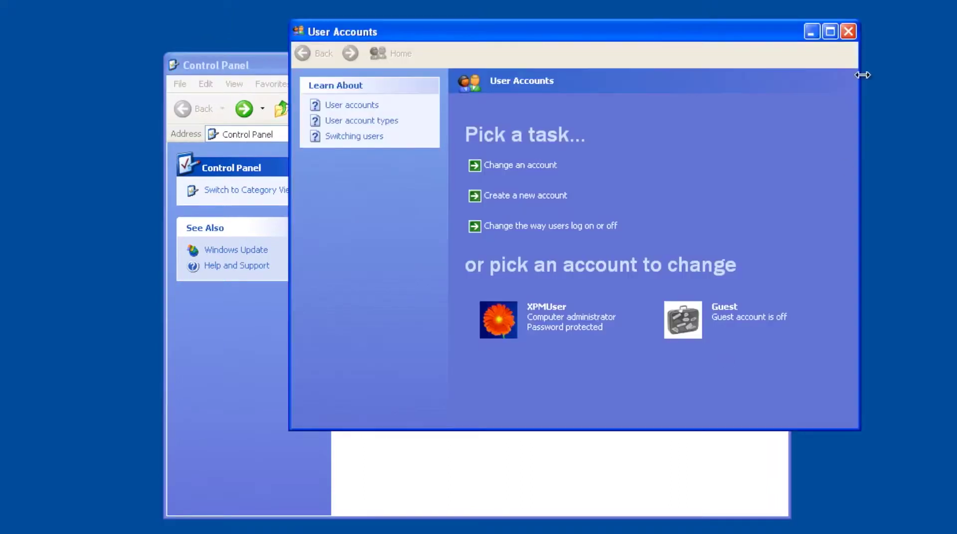
left_click(848, 32)
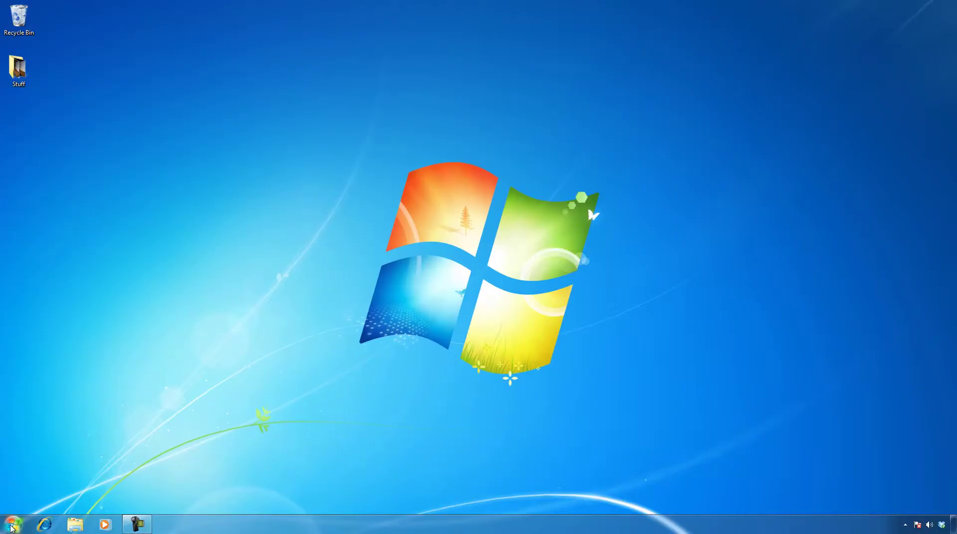
Step: Open the Windows 7 Control Panel and view it by Category
left_click(11, 529)
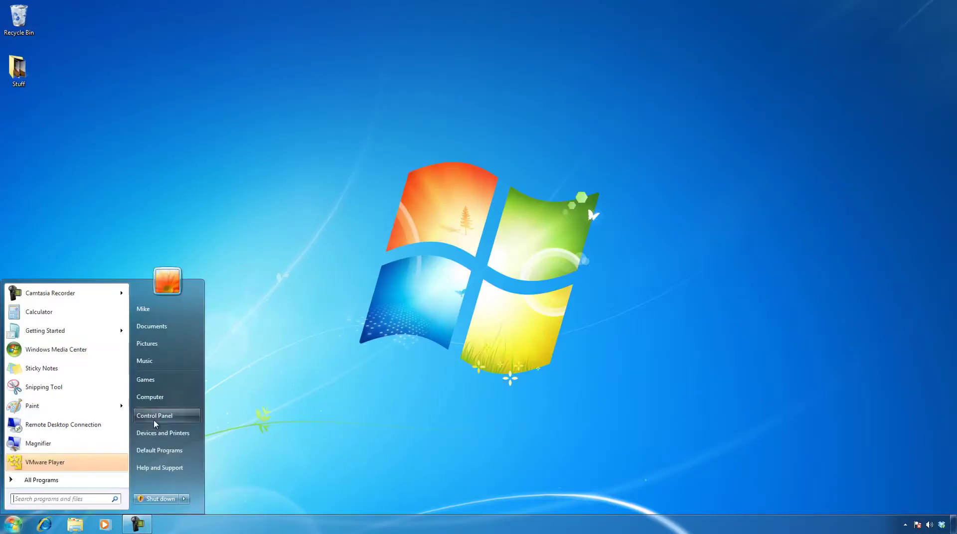
left_click(166, 419)
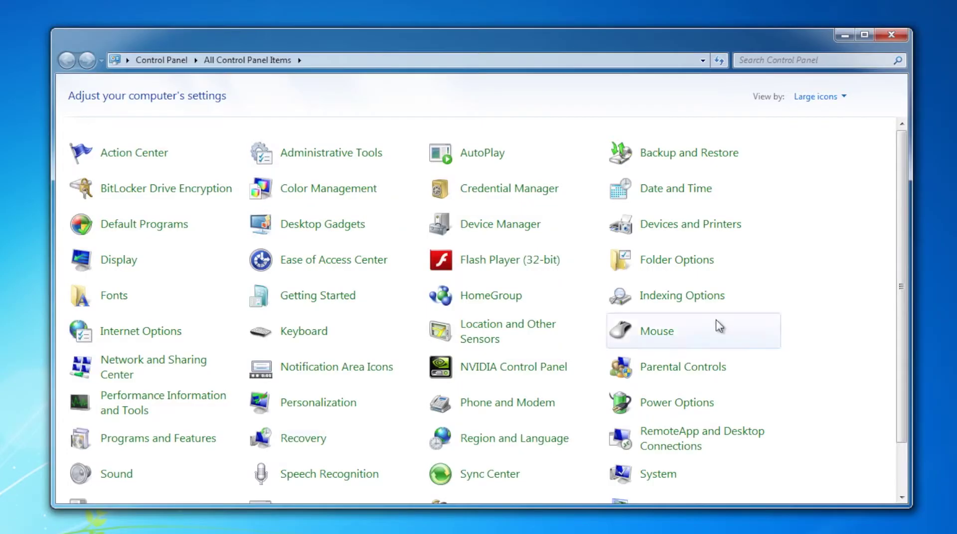
left_click(841, 98)
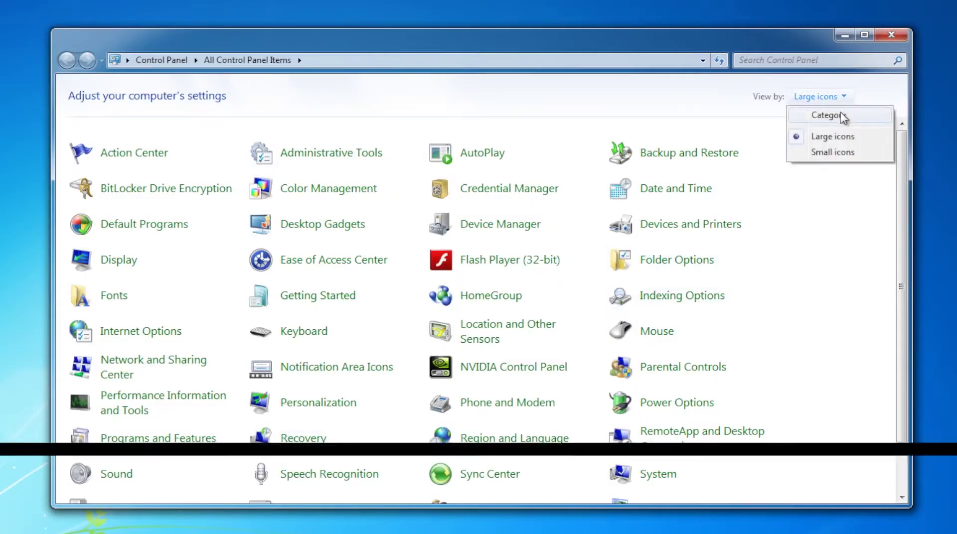
left_click(841, 114)
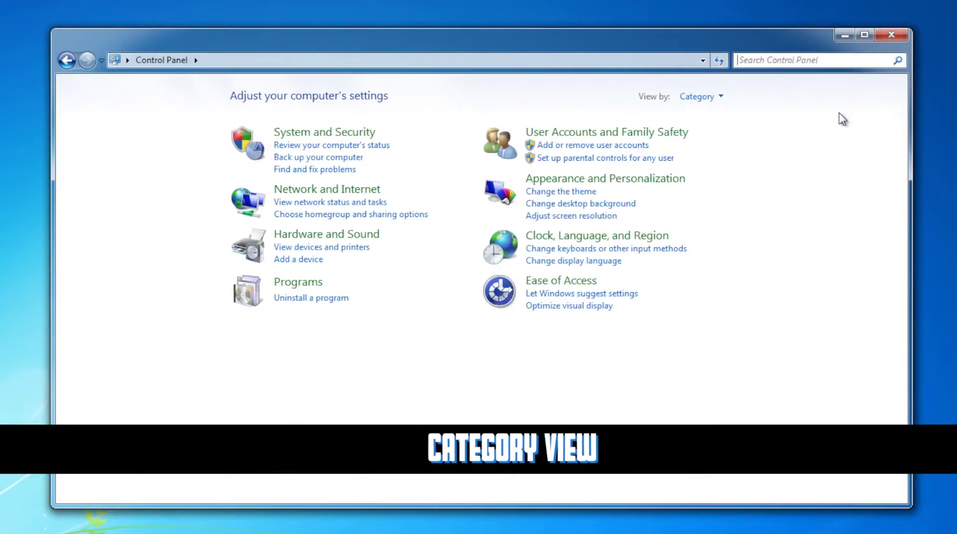
Step: Switch Control Panel to Small icons and open the Keyboard settings
left_click(722, 96)
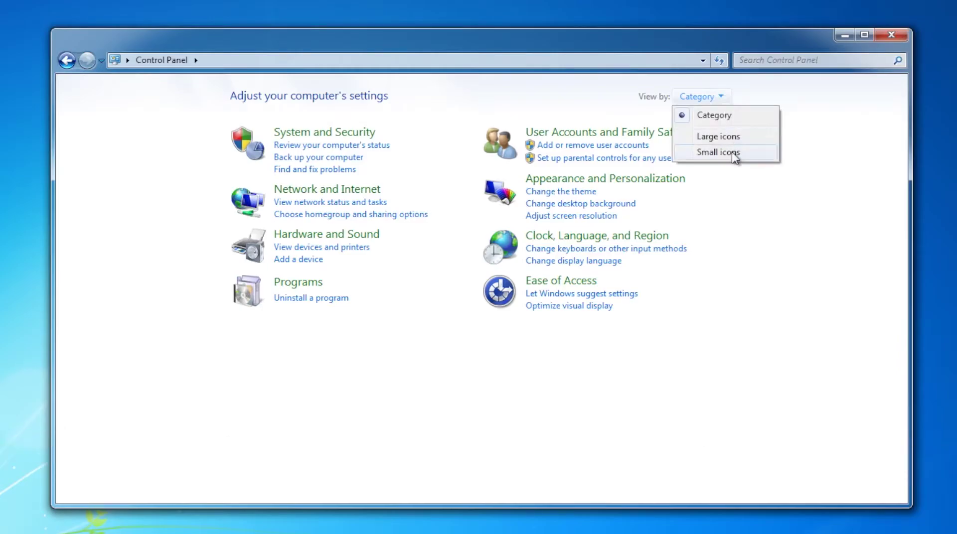
left_click(732, 152)
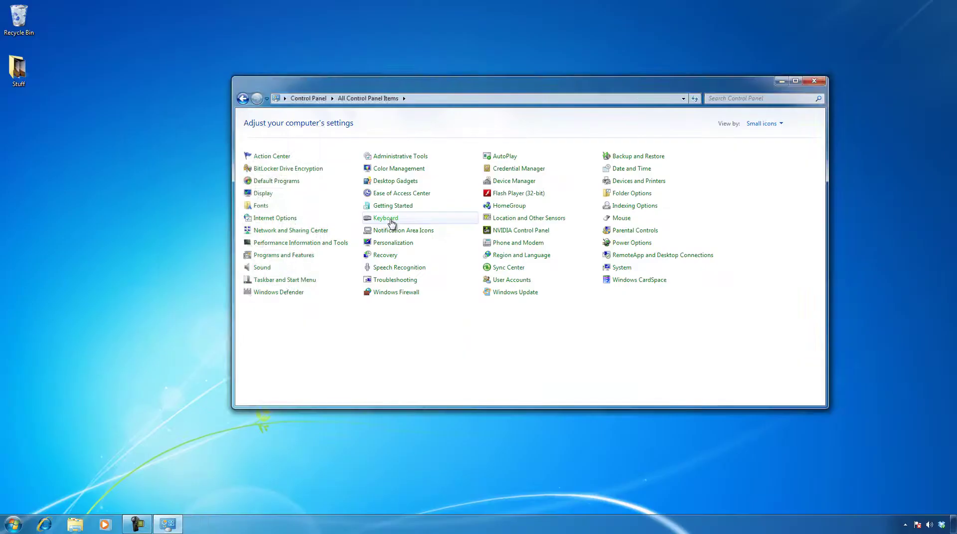
left_click(281, 234)
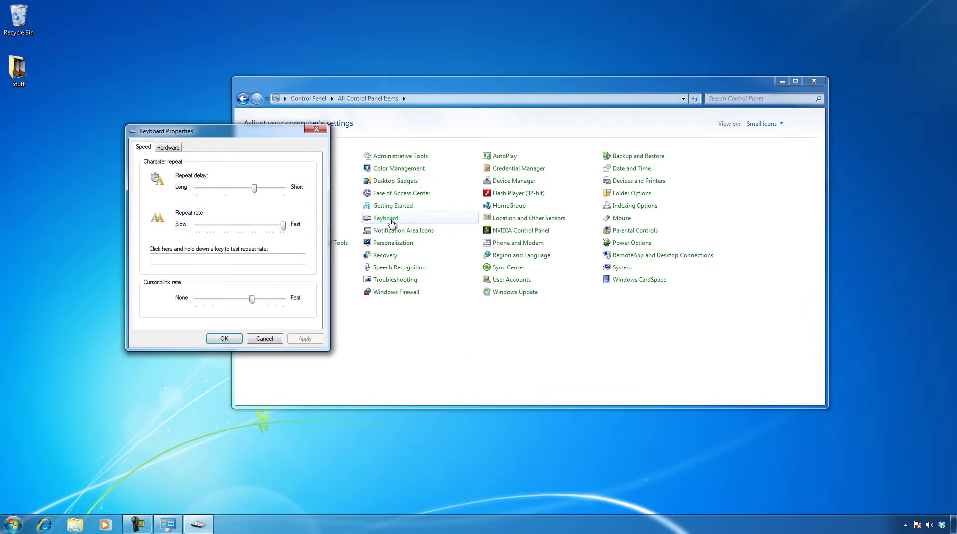
Step: Cancel Keyboard Properties and browse in Explorer to C:\Windows\System32
left_click(264, 339)
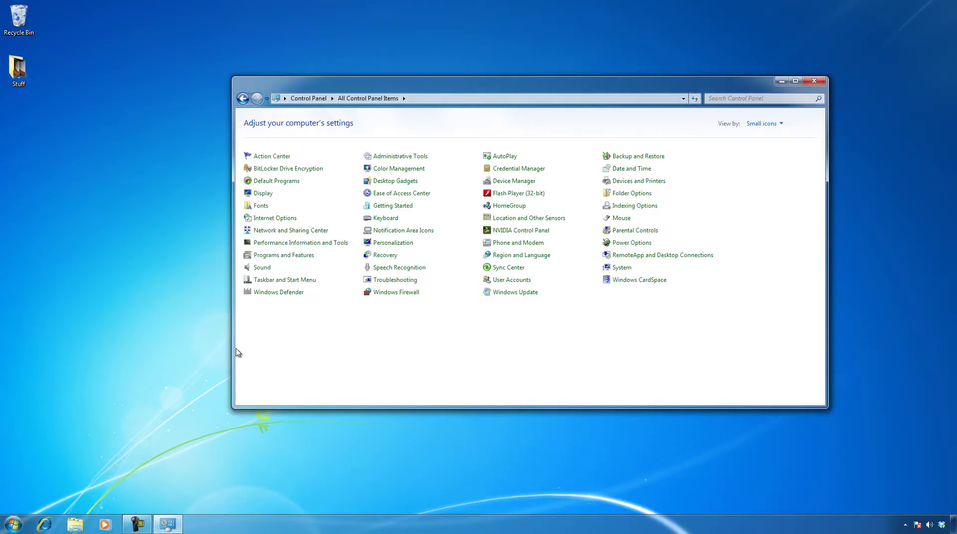
left_click(76, 526)
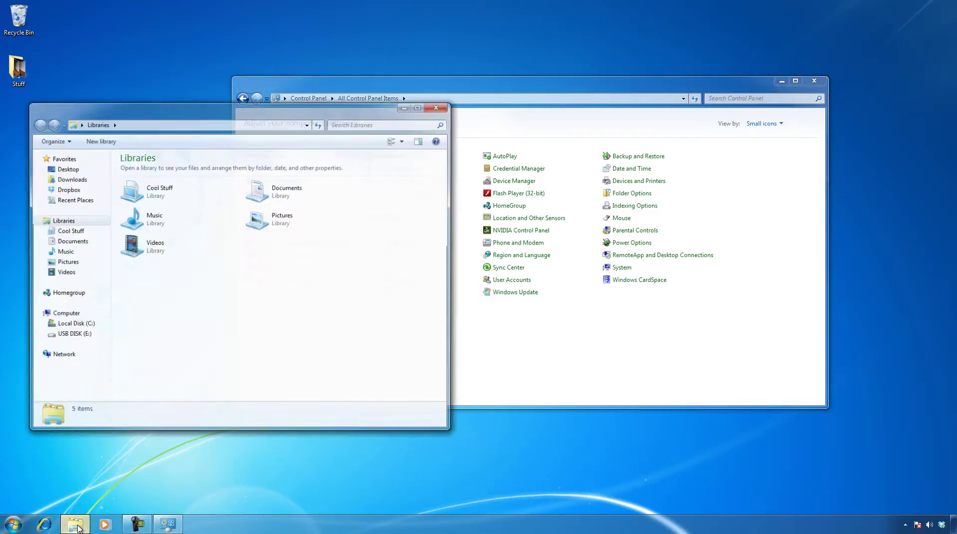
left_click(67, 325)
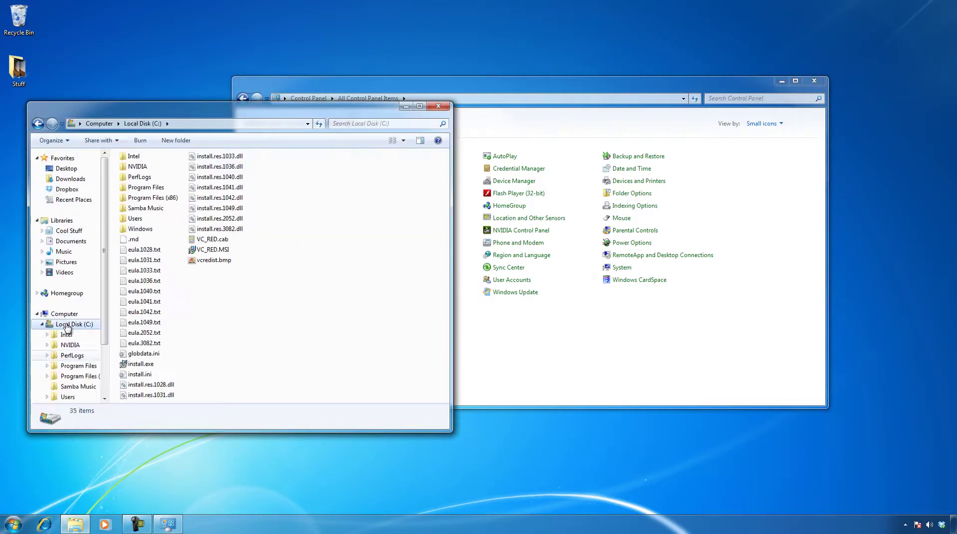
double_click(140, 229)
scroll(189, 264, "down", 6)
scroll(172, 368, "down", 2)
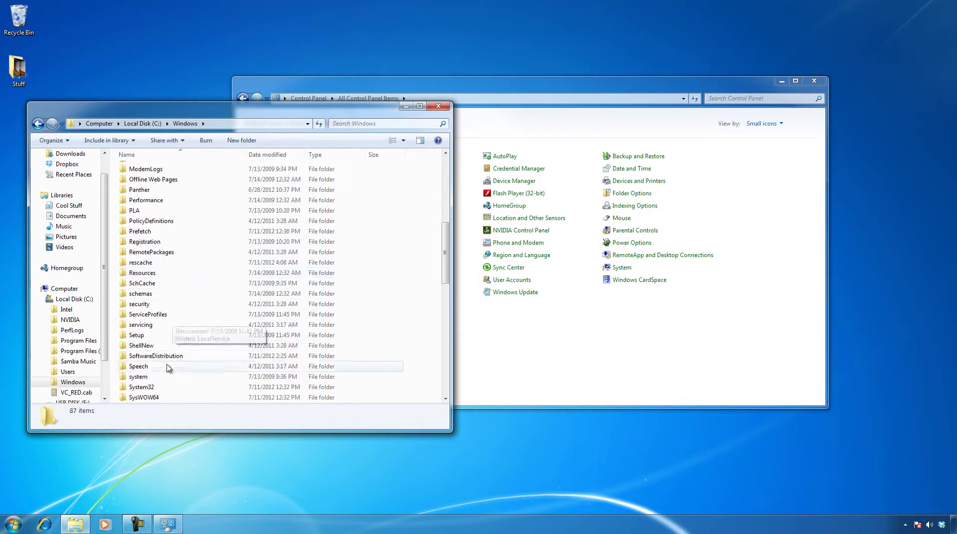
double_click(187, 387)
Step: Sort System32 by Type and select desk.cpl among the grouped .cpl files
scroll(214, 308, "down", 10)
left_click(332, 155)
left_click_drag(445, 165, 433, 371)
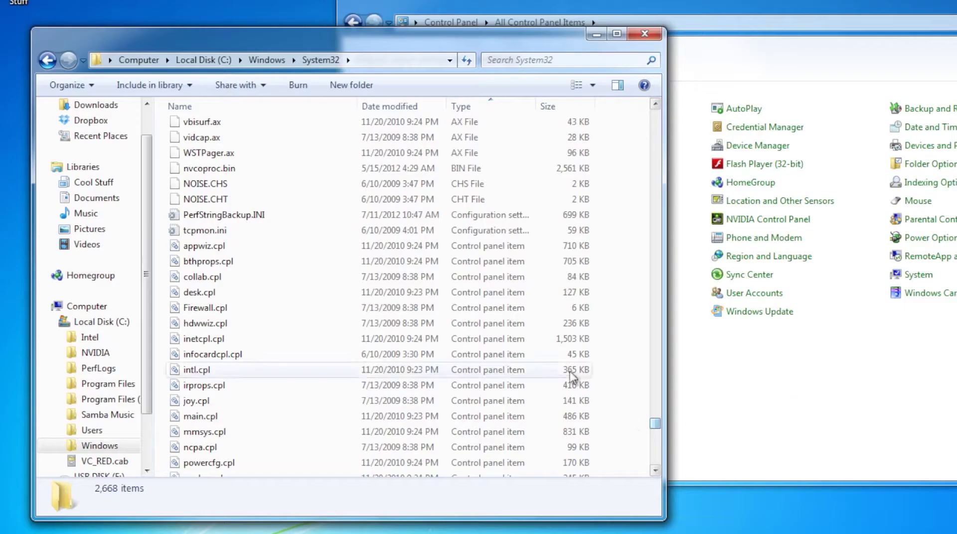
left_click(333, 280)
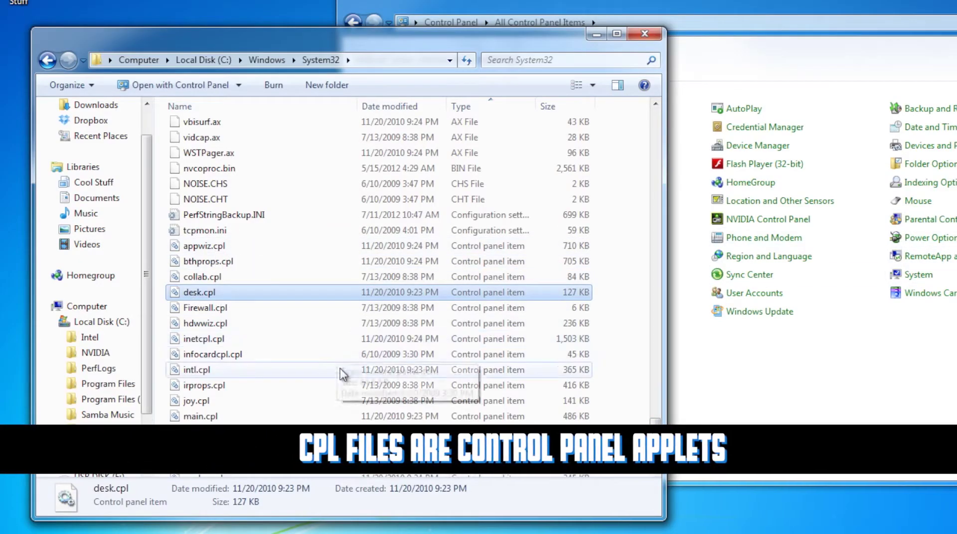
double_click(196, 401)
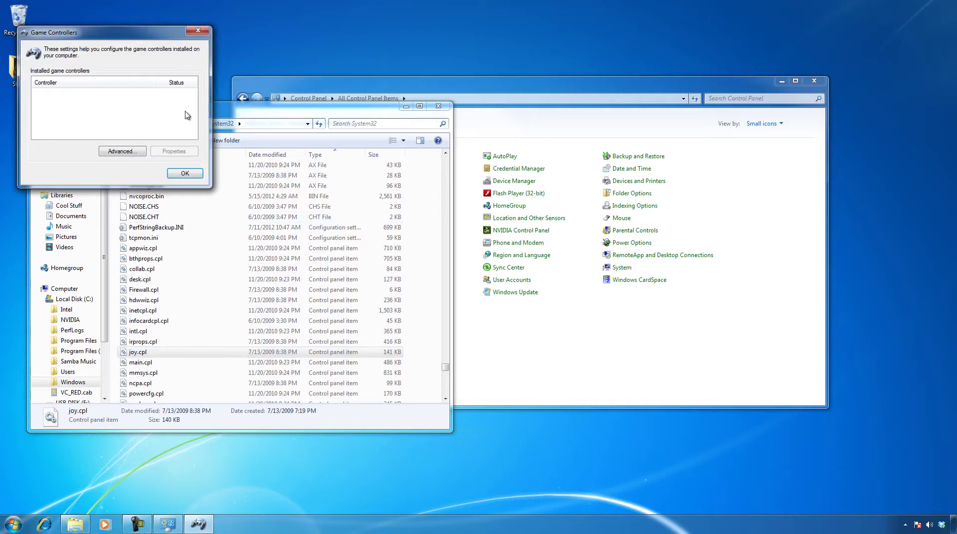
left_click(184, 173)
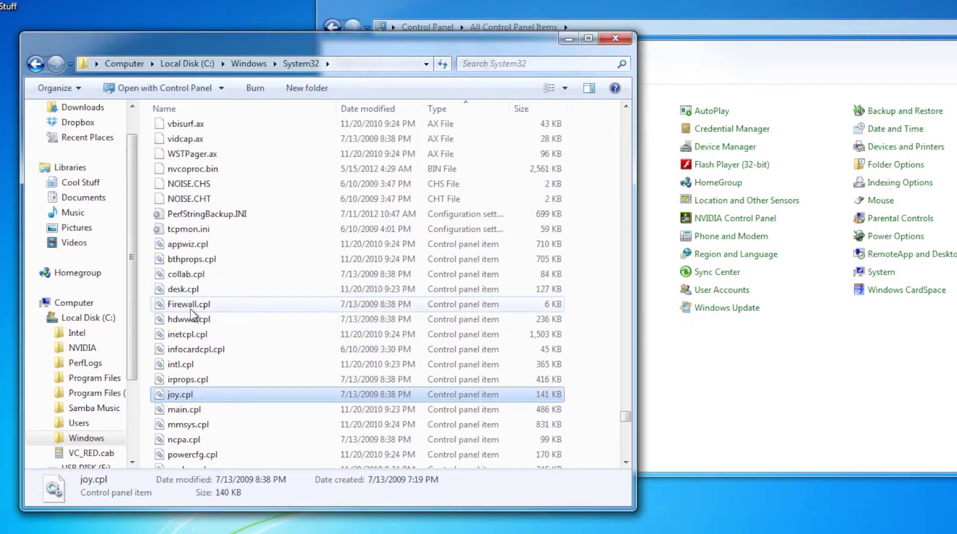
double_click(189, 304)
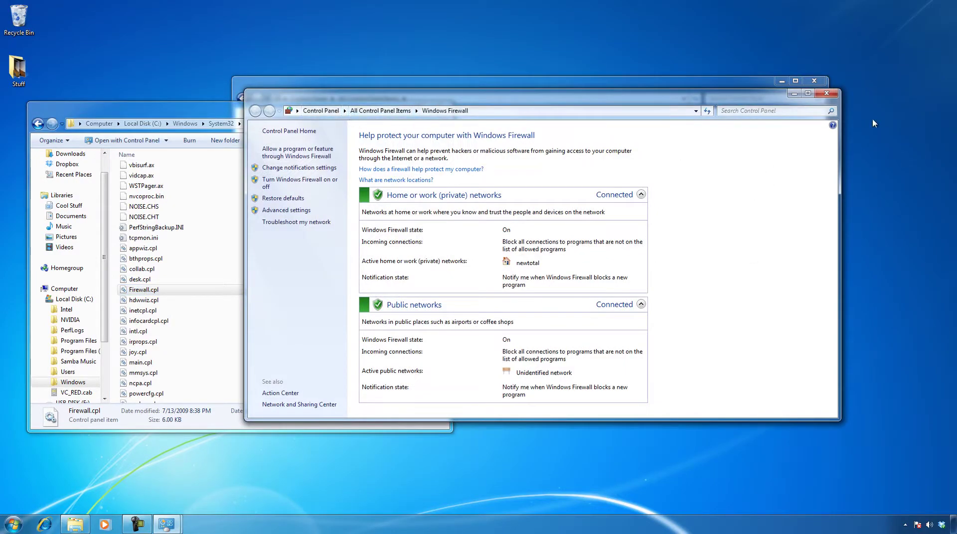
left_click(829, 96)
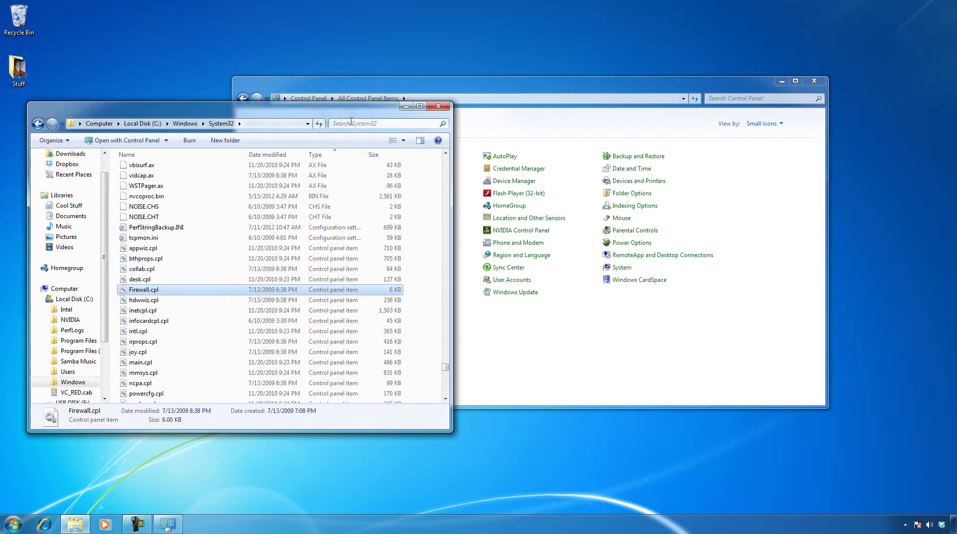
Step: Close Explorer and show the Control Panel items as large icons
left_click(430, 111)
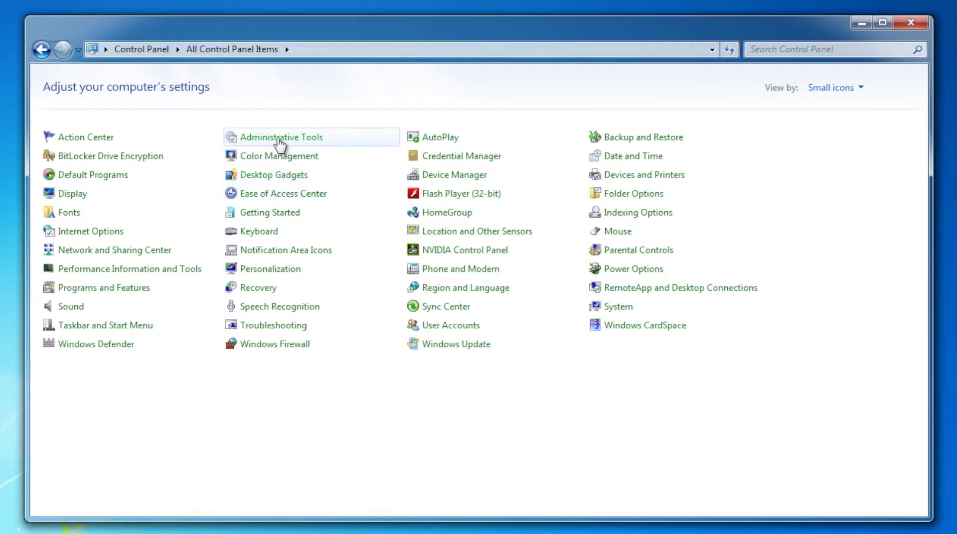
left_click(860, 89)
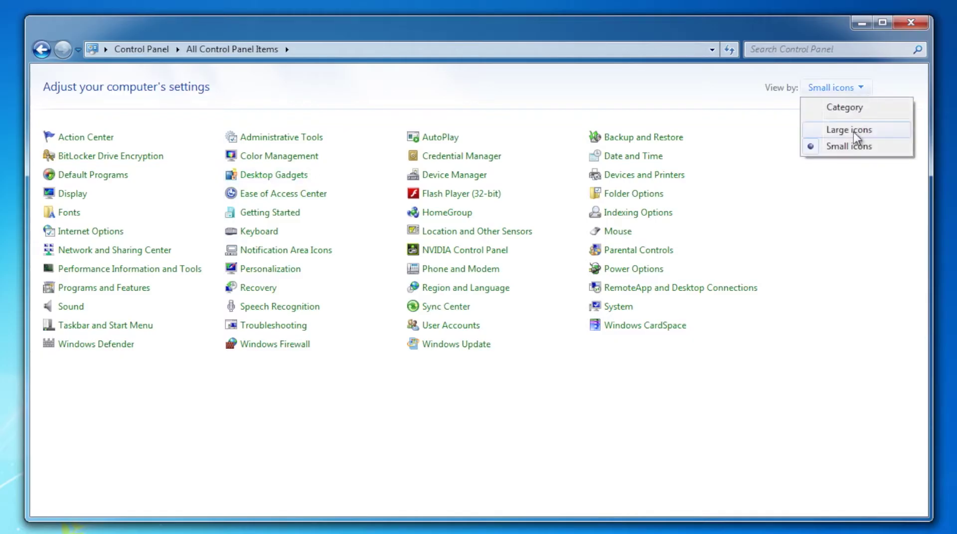
left_click(850, 130)
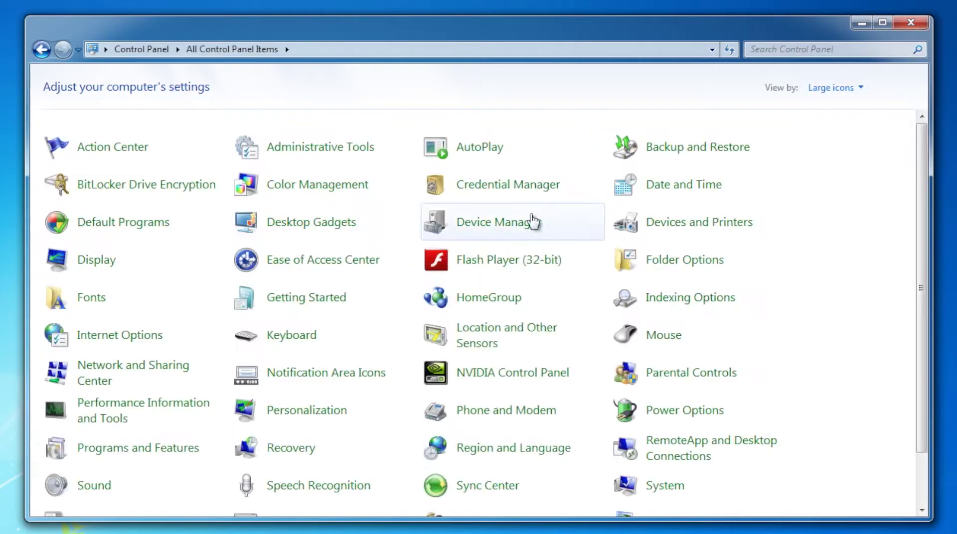
Step: View Administrative Tools as medium icons, then return to All Control Panel Items
left_click(324, 150)
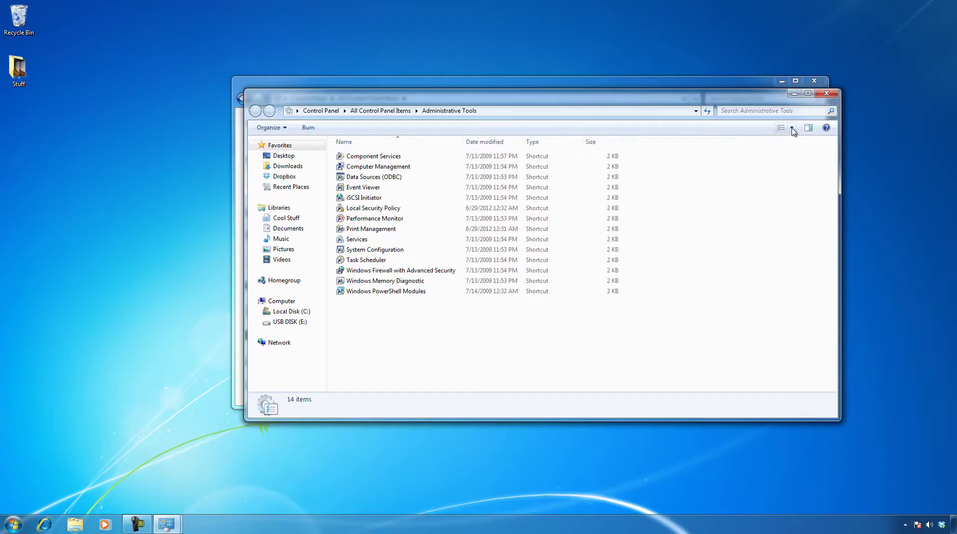
left_click(877, 94)
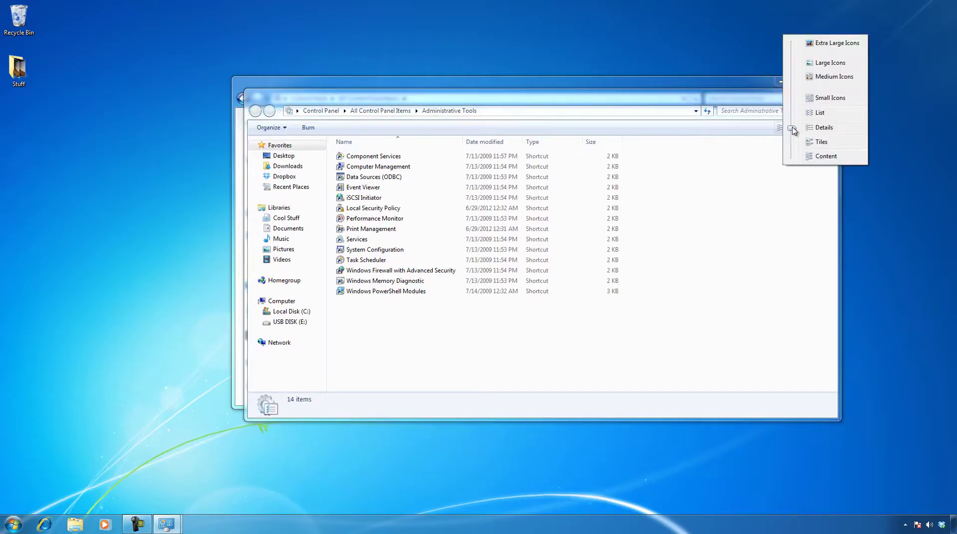
left_click_drag(793, 131, 799, 83)
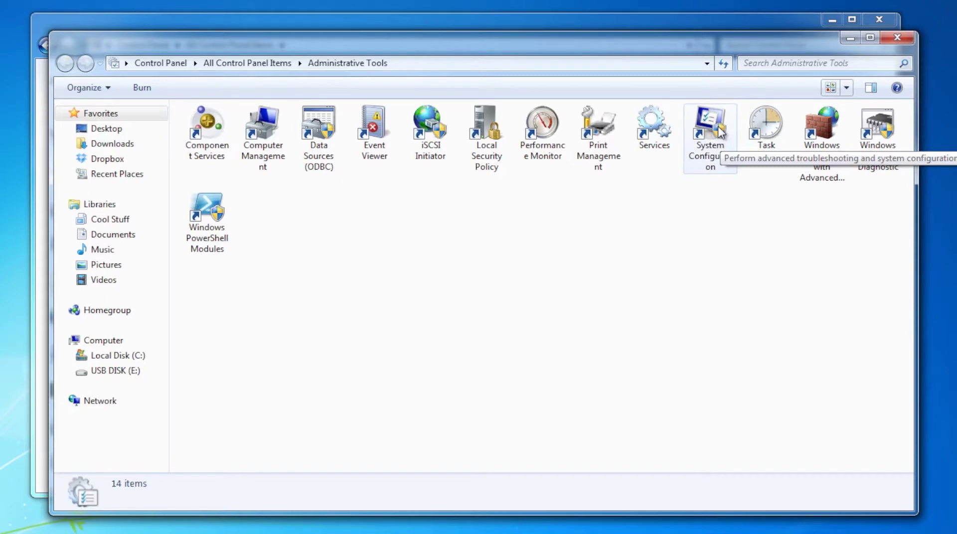
left_click(234, 62)
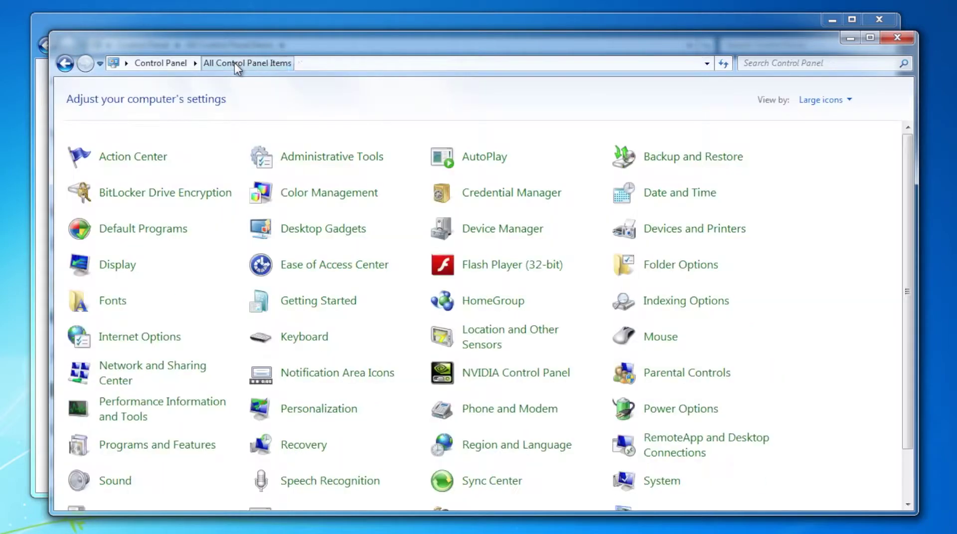
left_click(223, 299)
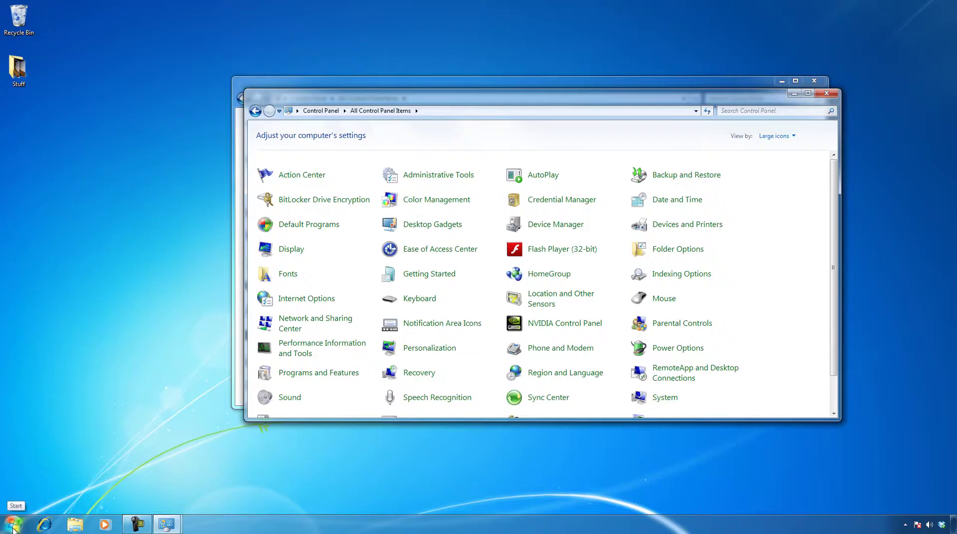
Step: Search 'mmc' from the Start menu to launch an empty Console1
left_click(20, 523)
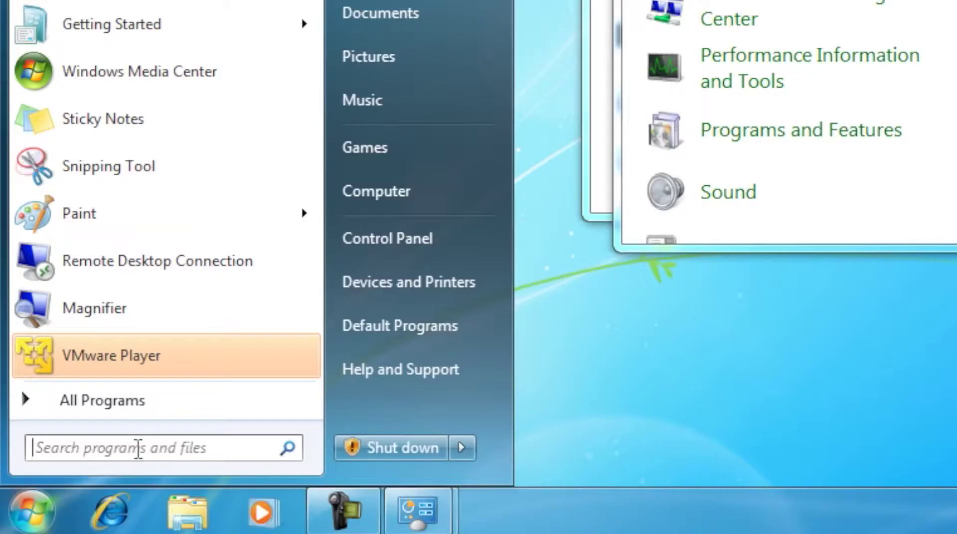
left_click(56, 499)
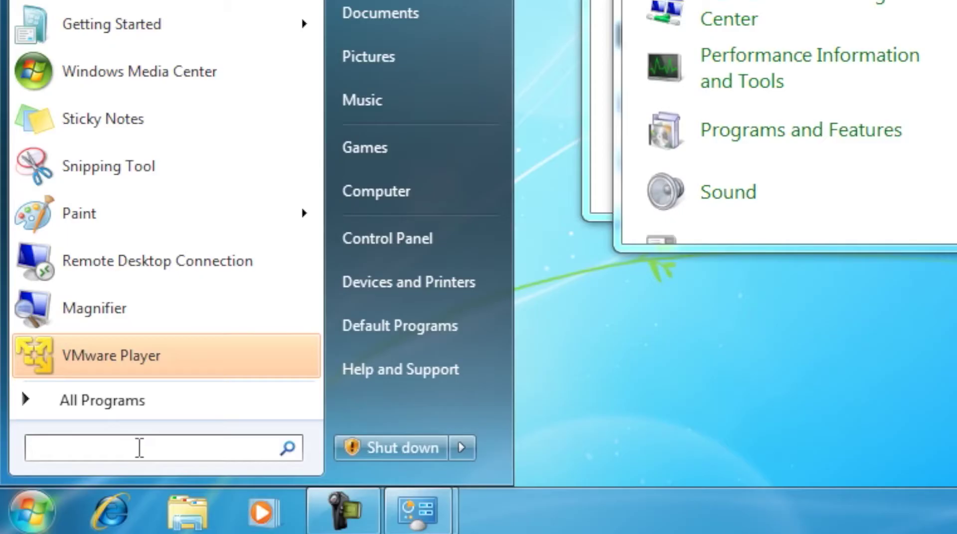
type("mmc")
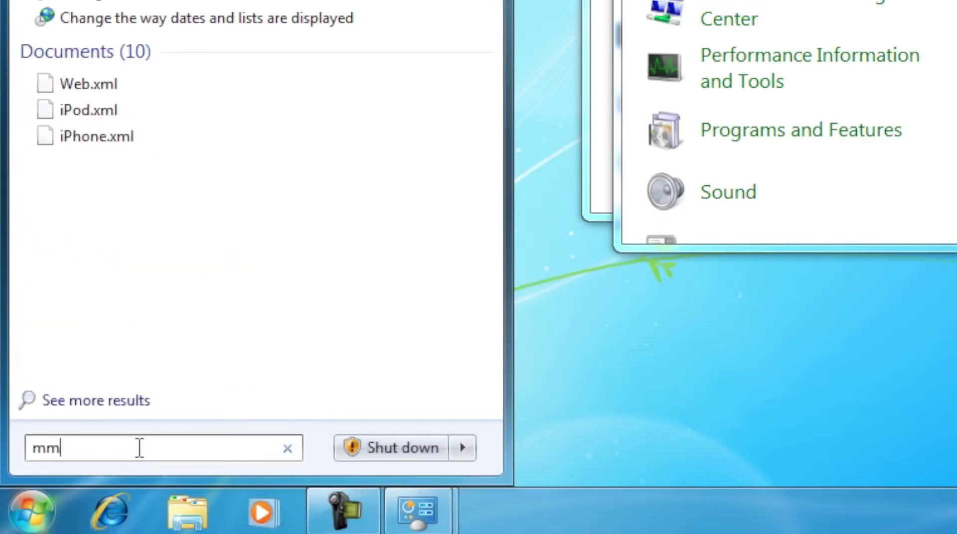
key("Return")
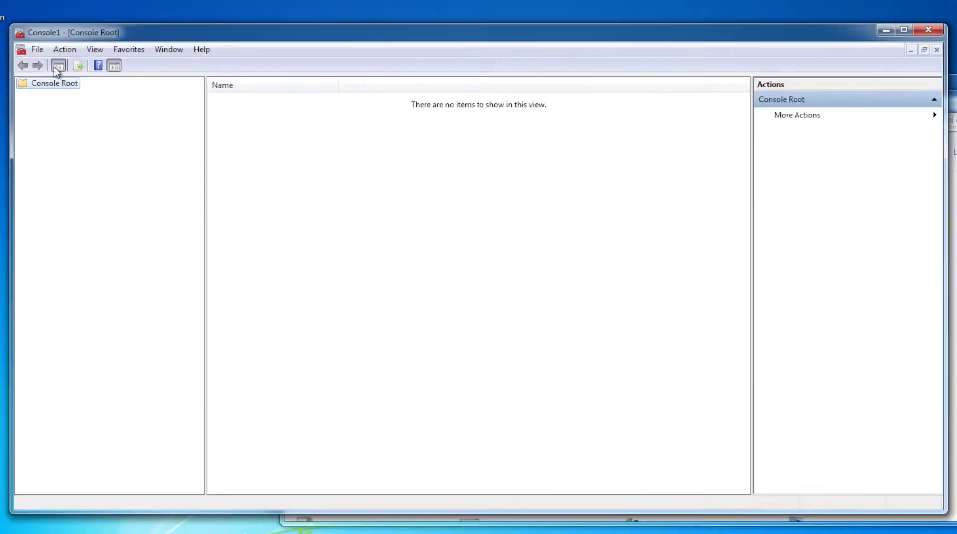
Step: Add the Task Scheduler snap-in for the local computer via Add/Remove Snap-in
left_click(59, 57)
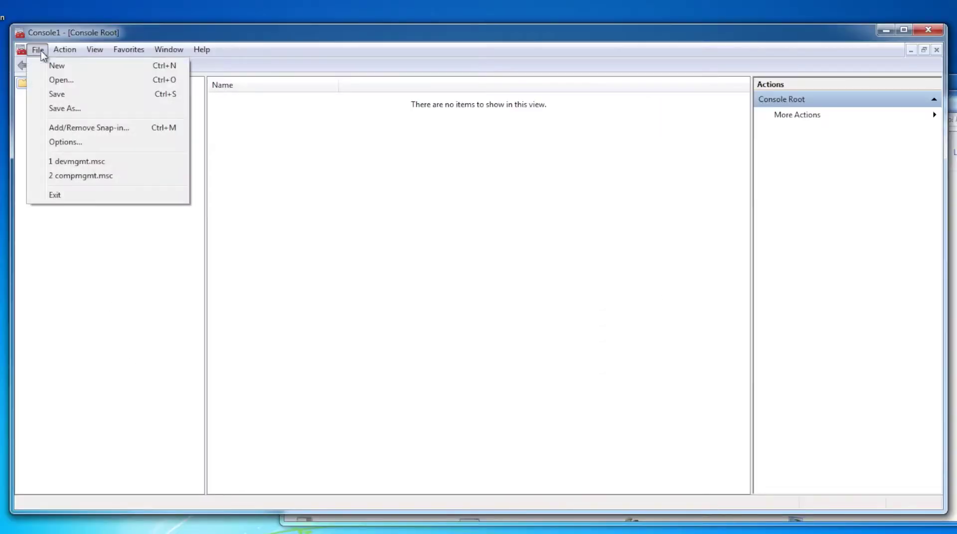
left_click(65, 129)
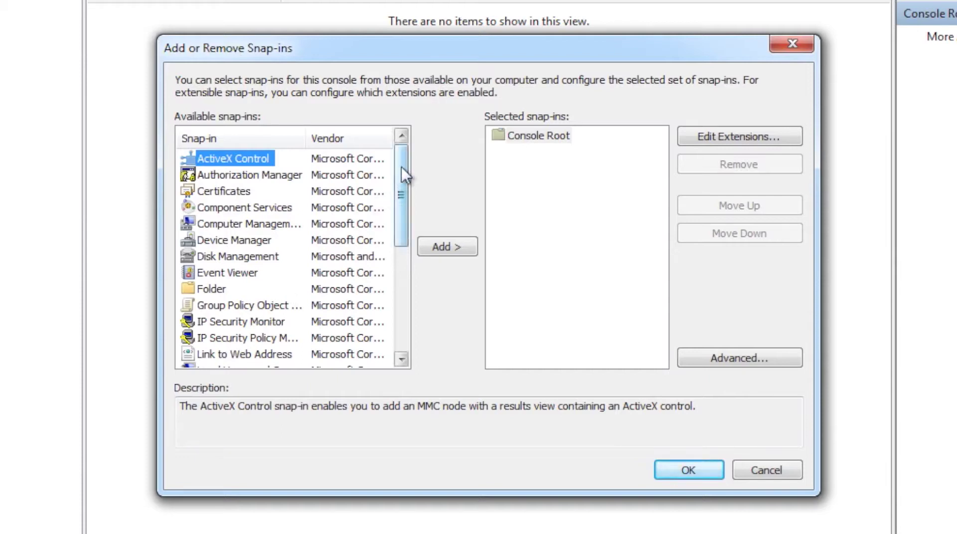
left_click_drag(402, 166, 393, 290)
left_click(214, 305)
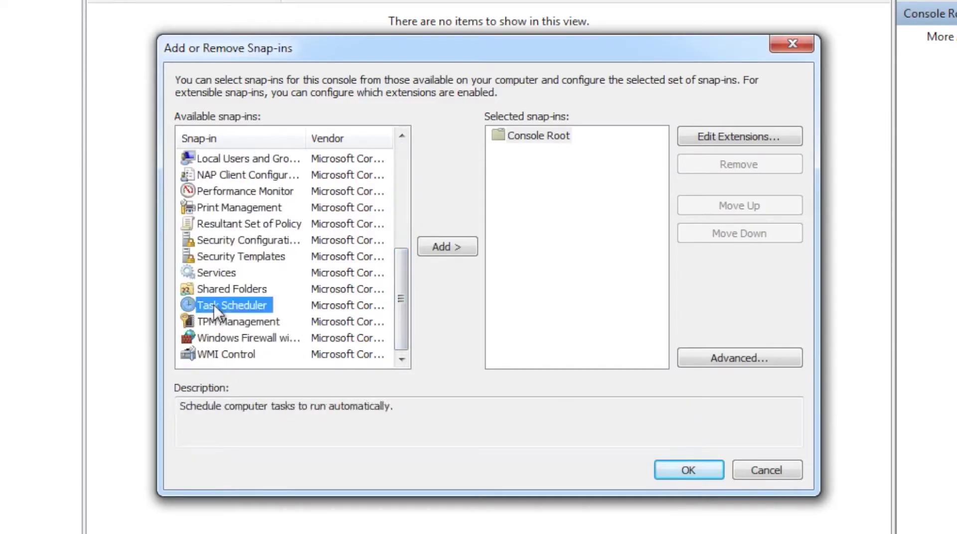
left_click(448, 246)
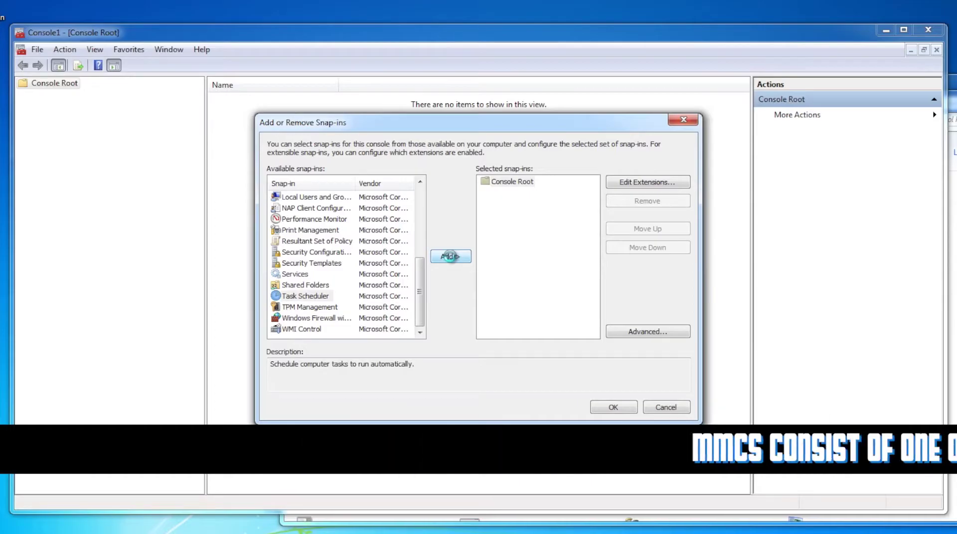
left_click(450, 256)
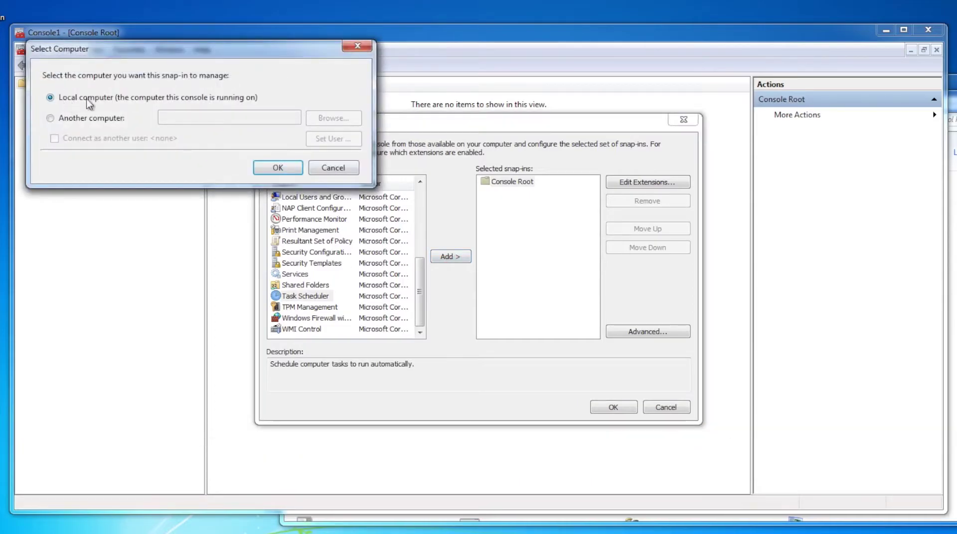
left_click(286, 170)
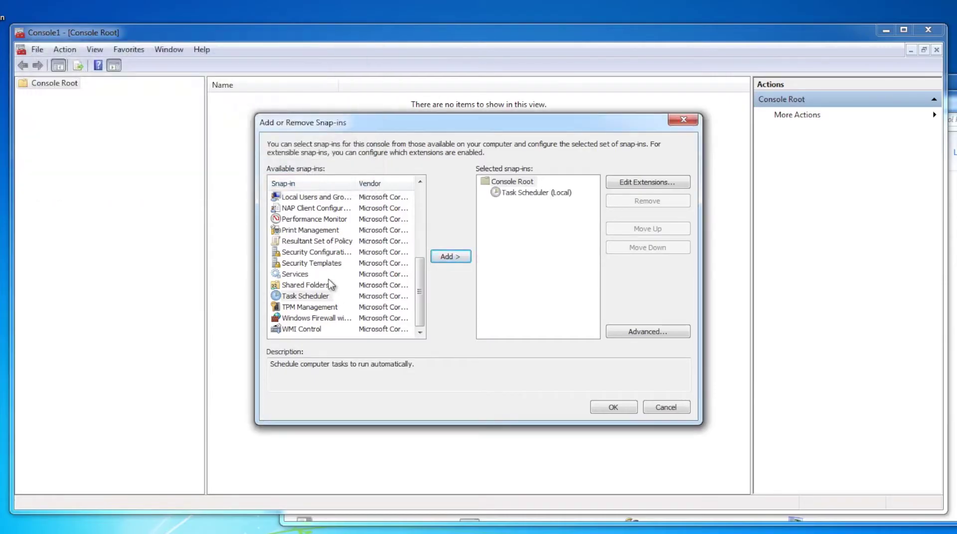
Step: Add the Services and Local Users and Groups snap-ins locally and confirm with OK
left_click(297, 276)
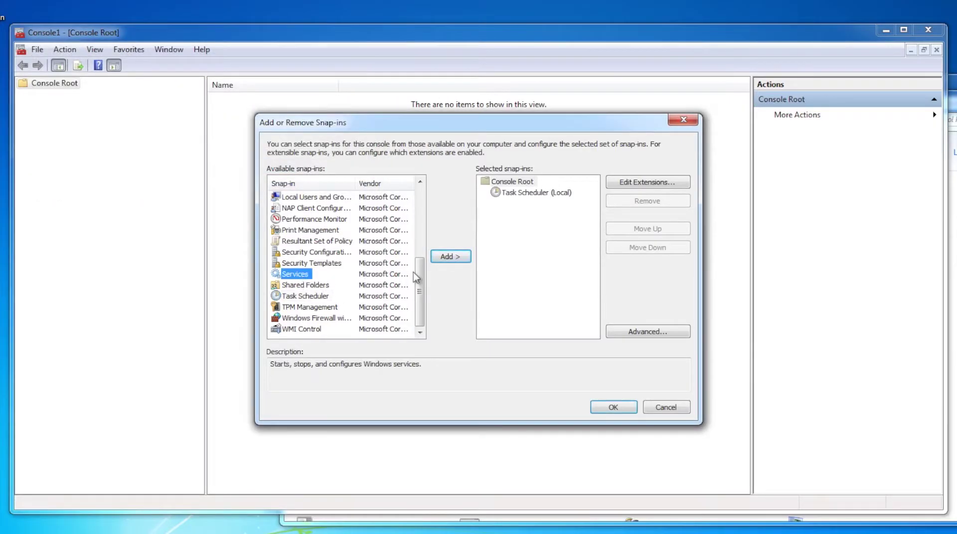
left_click(447, 256)
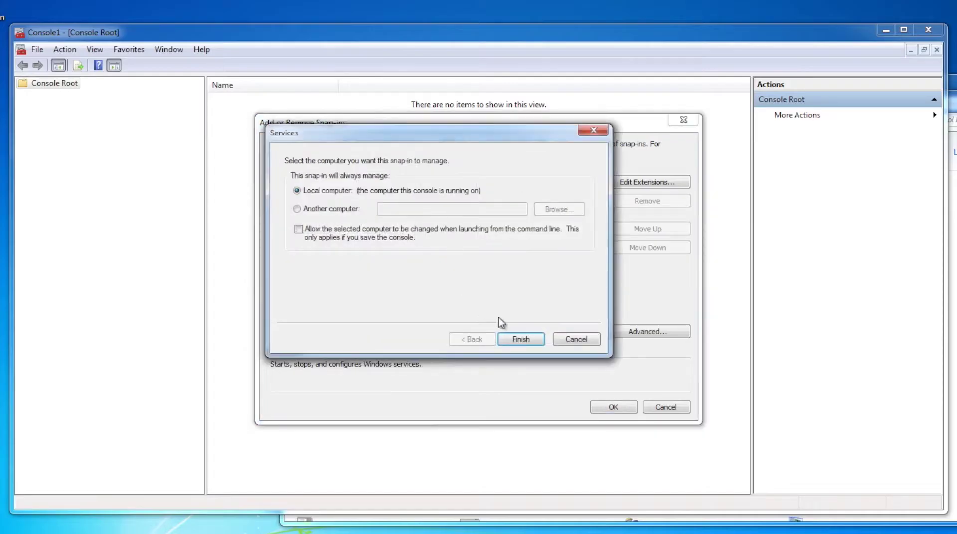
left_click(526, 340)
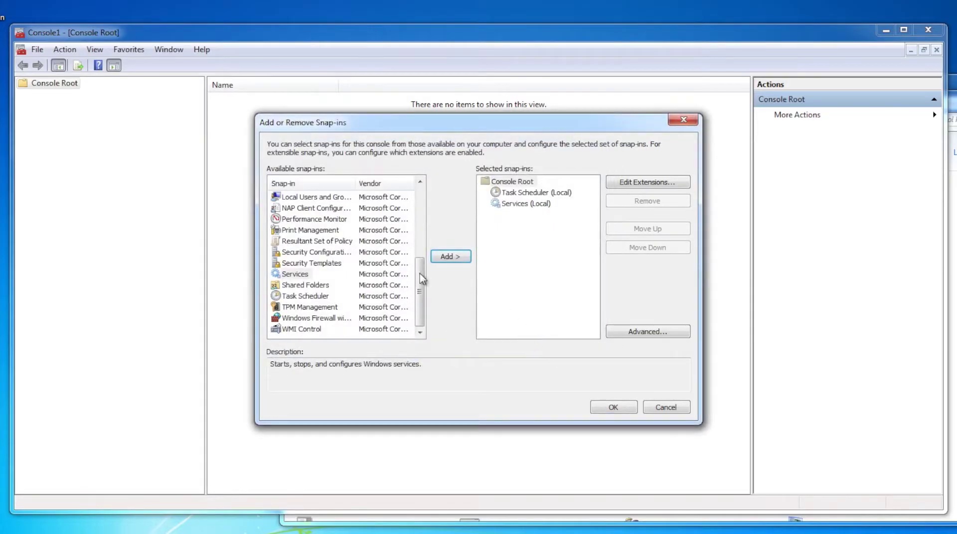
left_click_drag(422, 294, 428, 269)
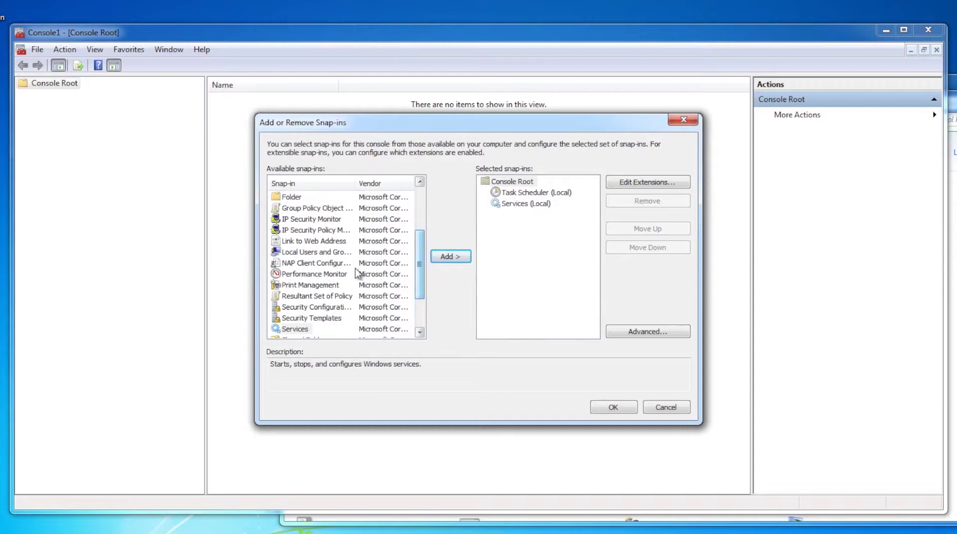
left_click(325, 252)
left_click(441, 257)
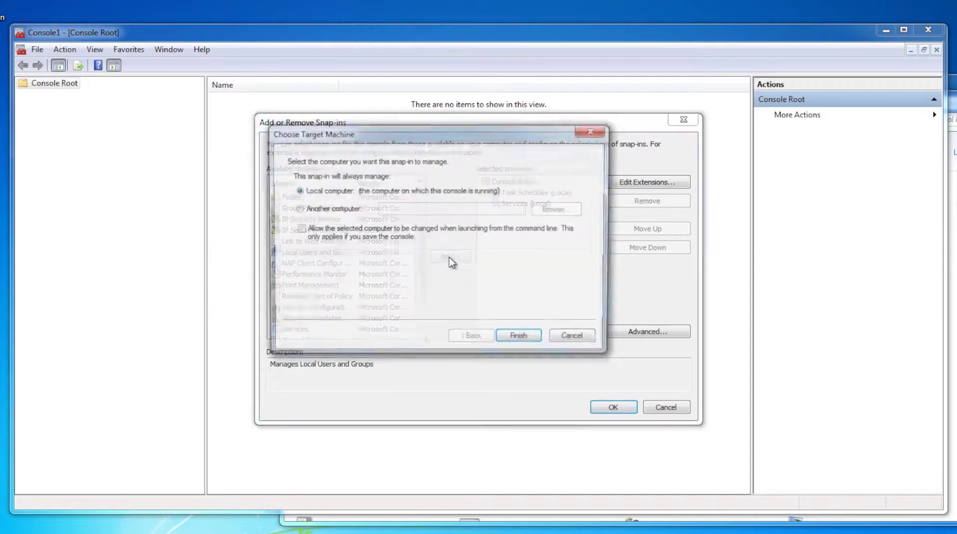
left_click(534, 341)
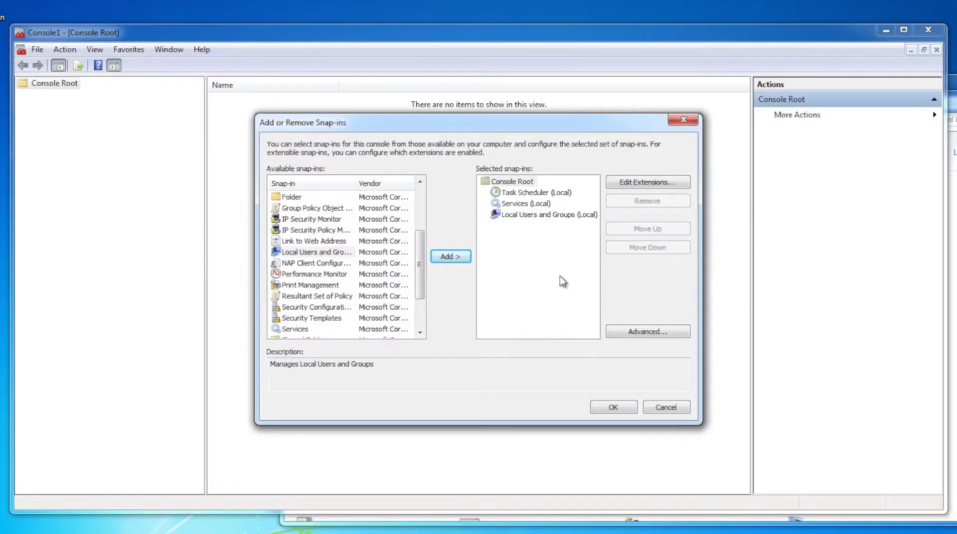
left_click(623, 408)
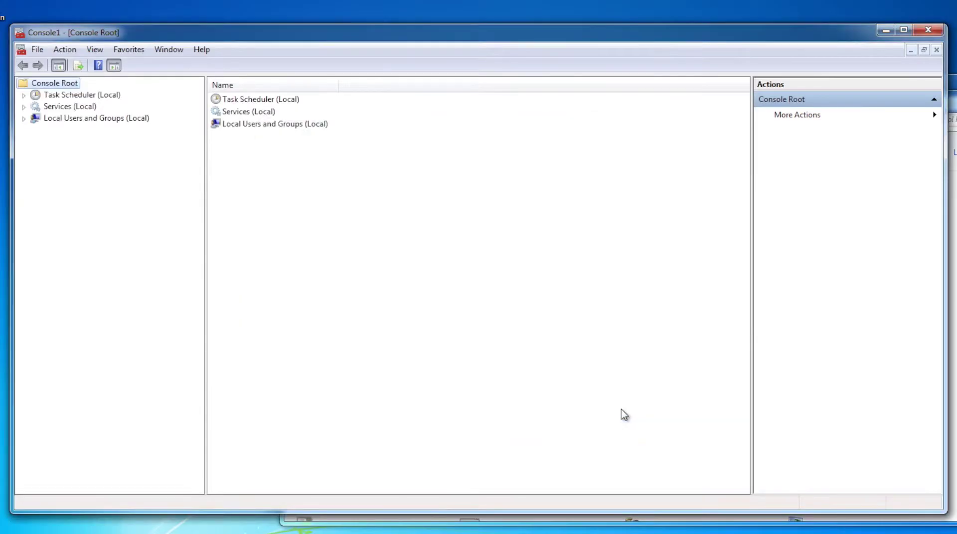
Step: Browse Services (Local) and the Users folder under Local Users and Groups
left_click(71, 105)
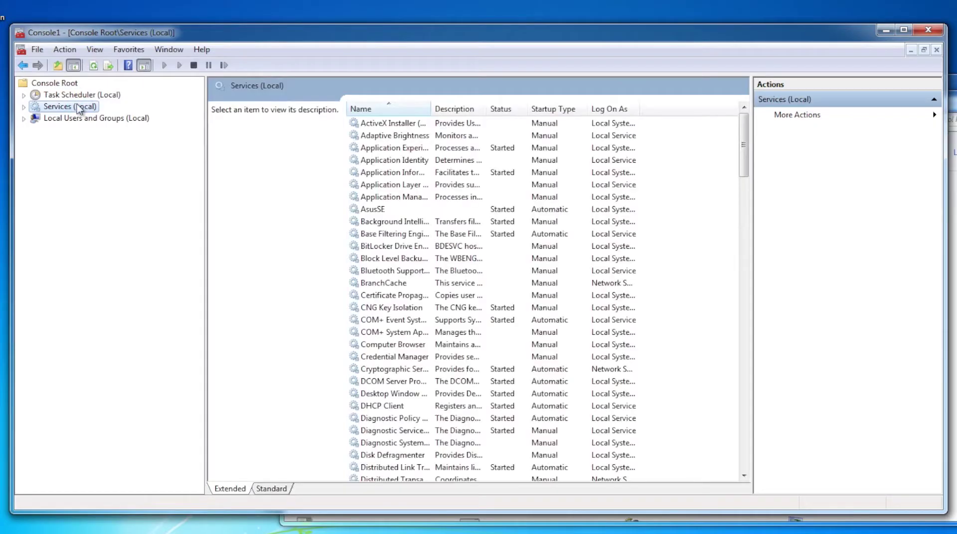
left_click(59, 120)
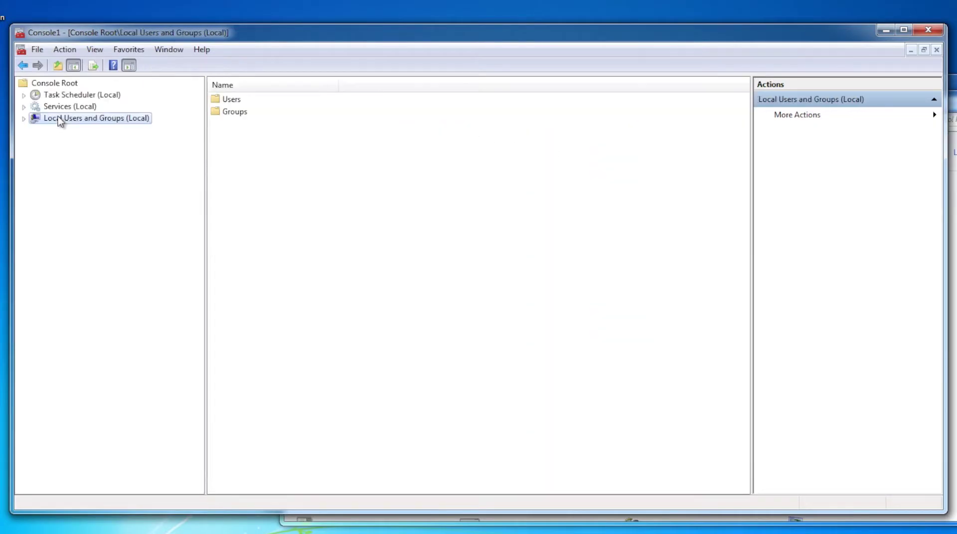
left_click(229, 103)
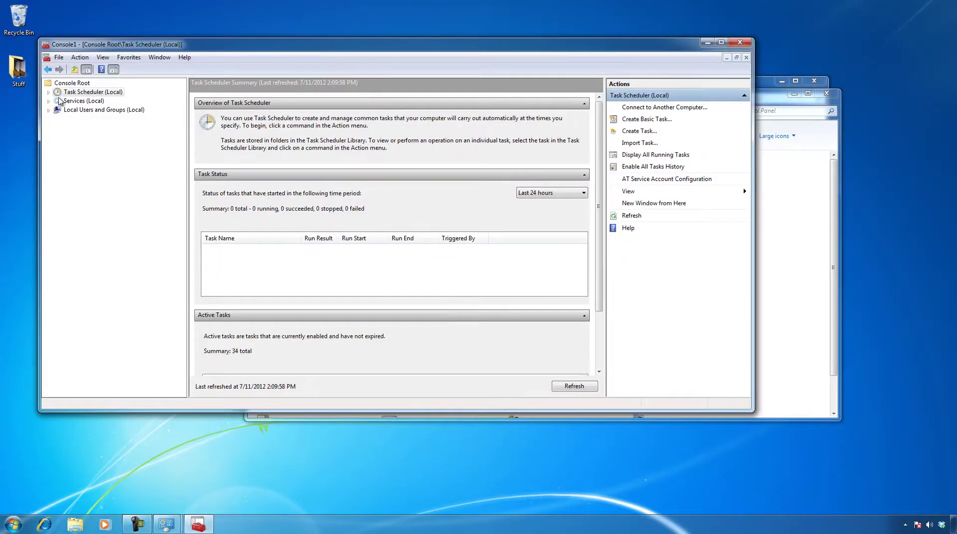
Step: Save As to the Desktop, replacing the name Console1 with Mikes to create Mikes.msc
left_click(59, 57)
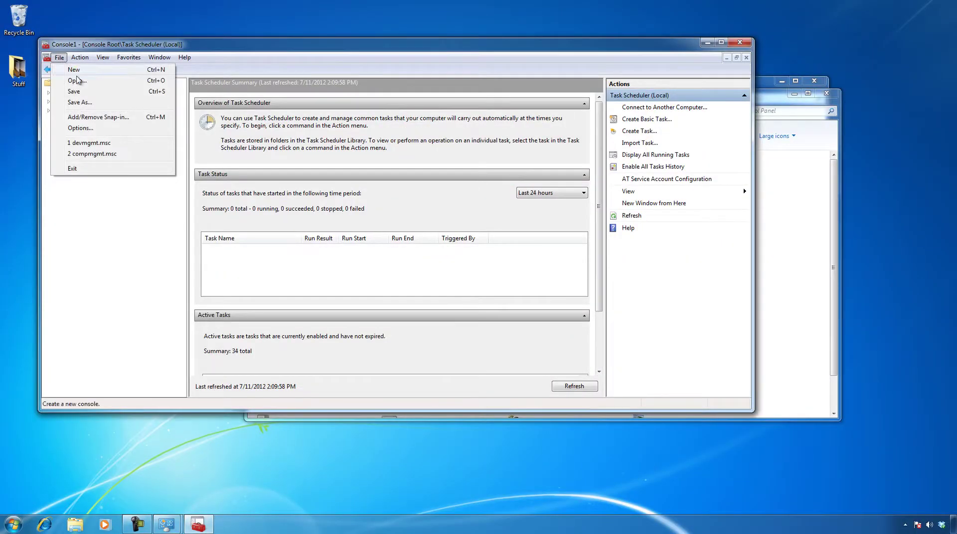
left_click(79, 102)
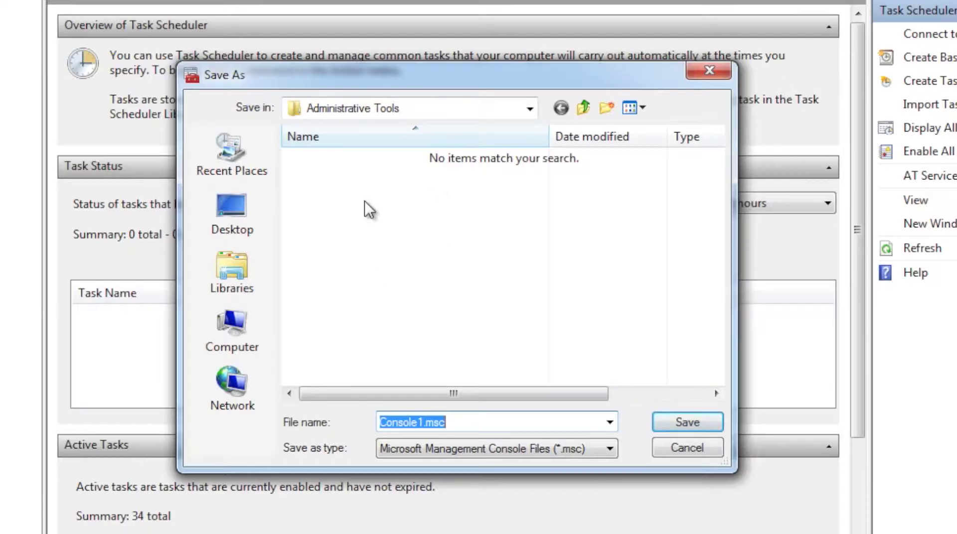
left_click(231, 209)
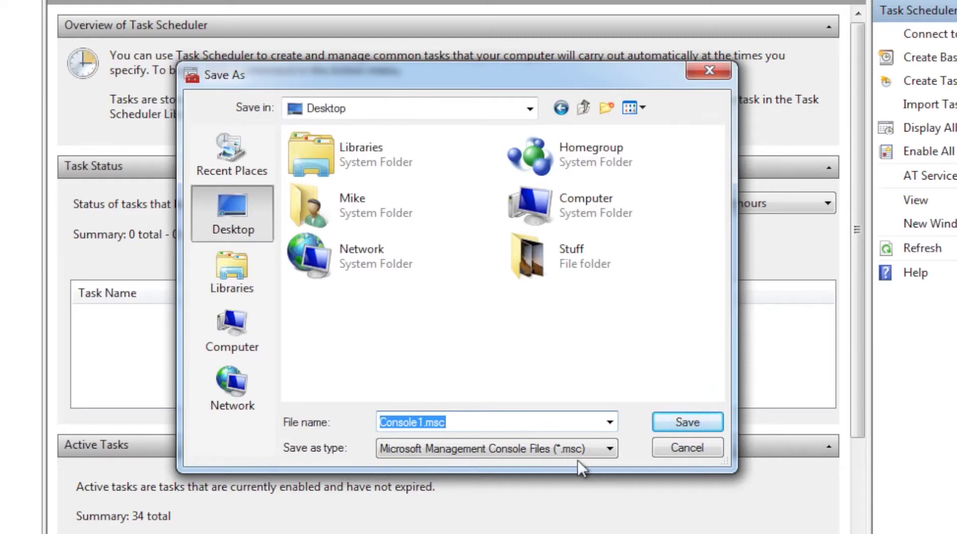
left_click(462, 425)
left_click_drag(423, 425, 380, 422)
key("BackSpace")
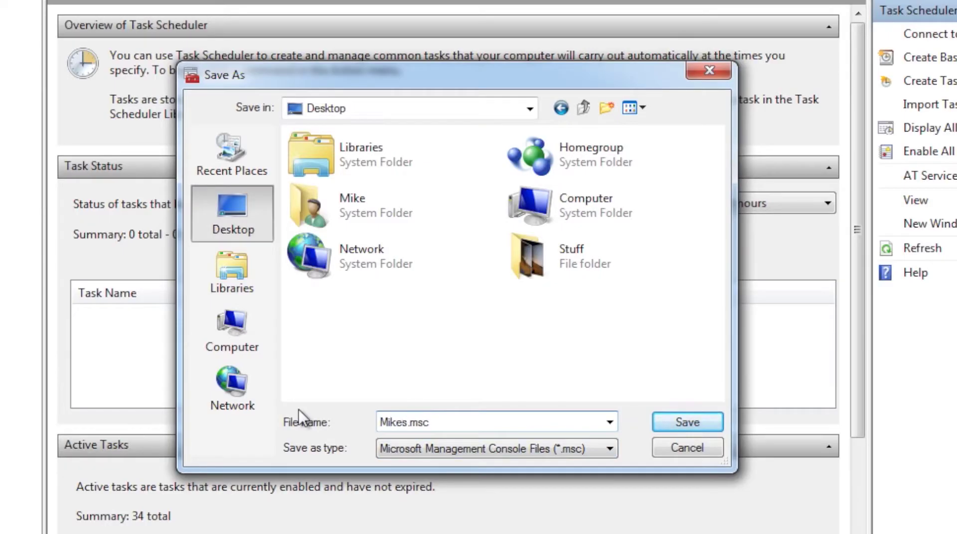
key("Return")
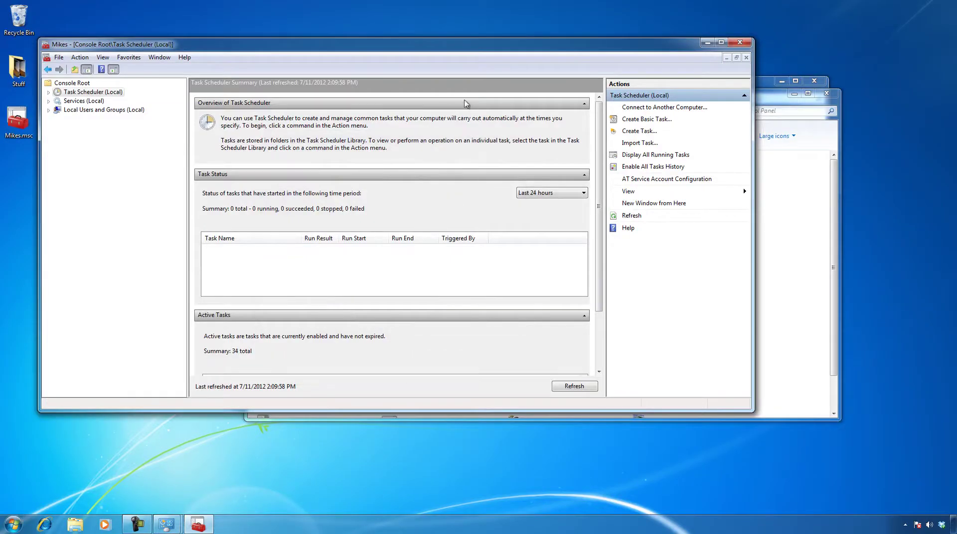
Step: Close the Mikes console and Control Panel, then reopen Mikes.msc from the desktop
left_click(740, 44)
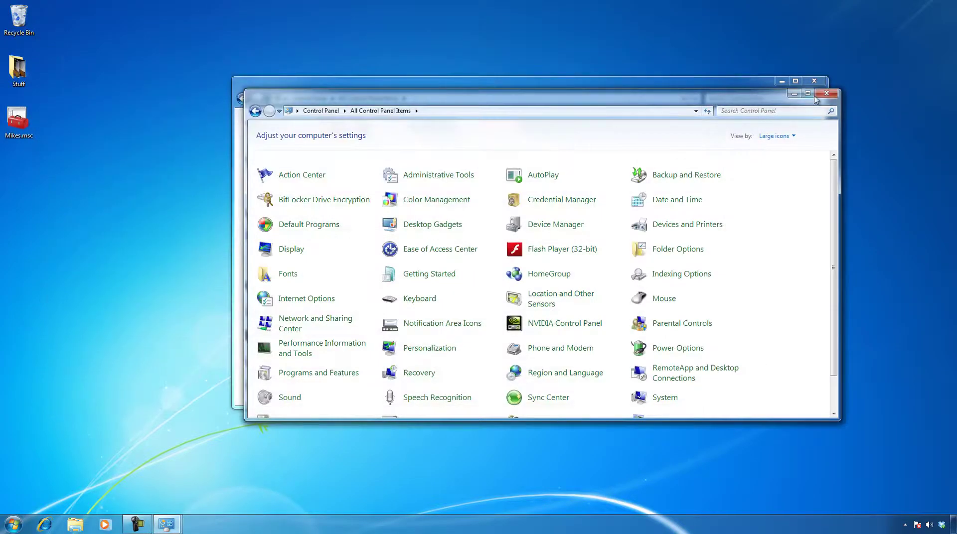
left_click(814, 83)
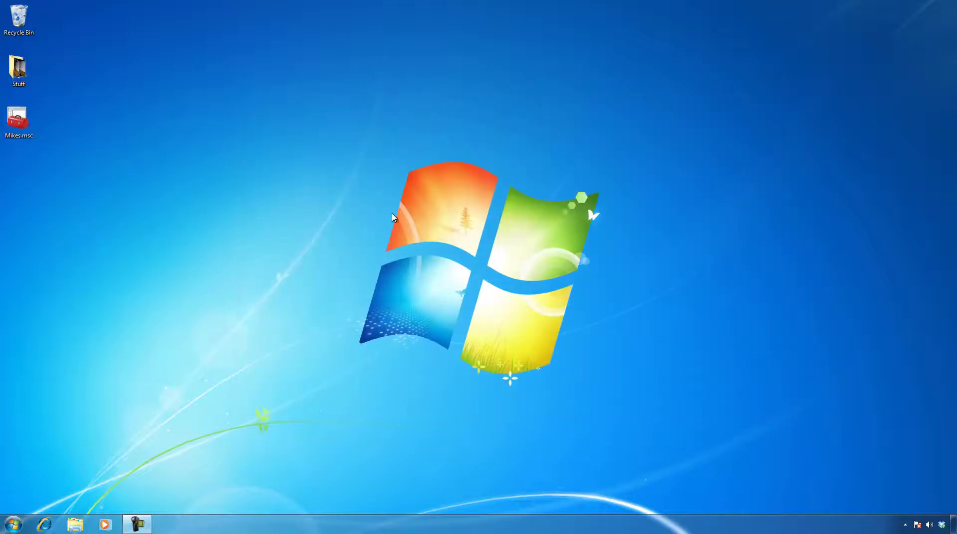
double_click(19, 121)
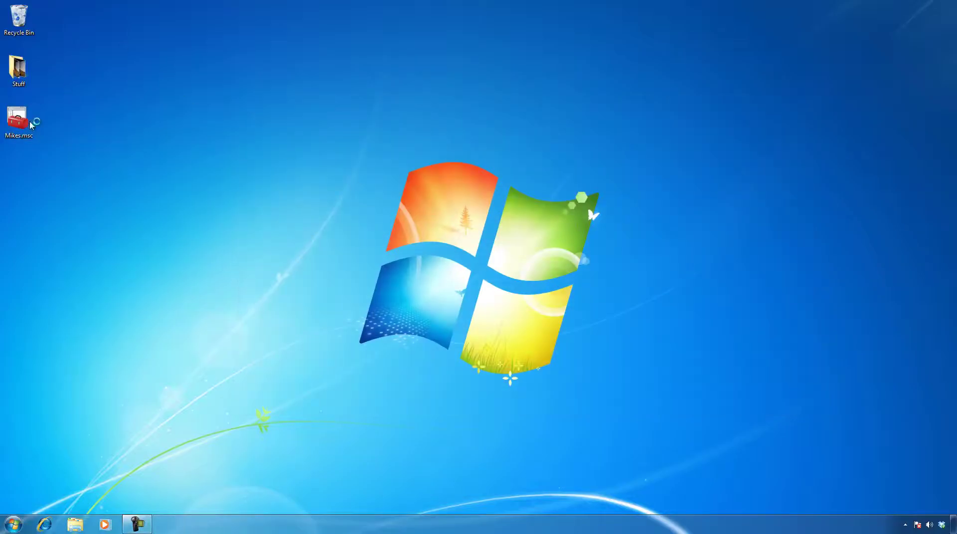